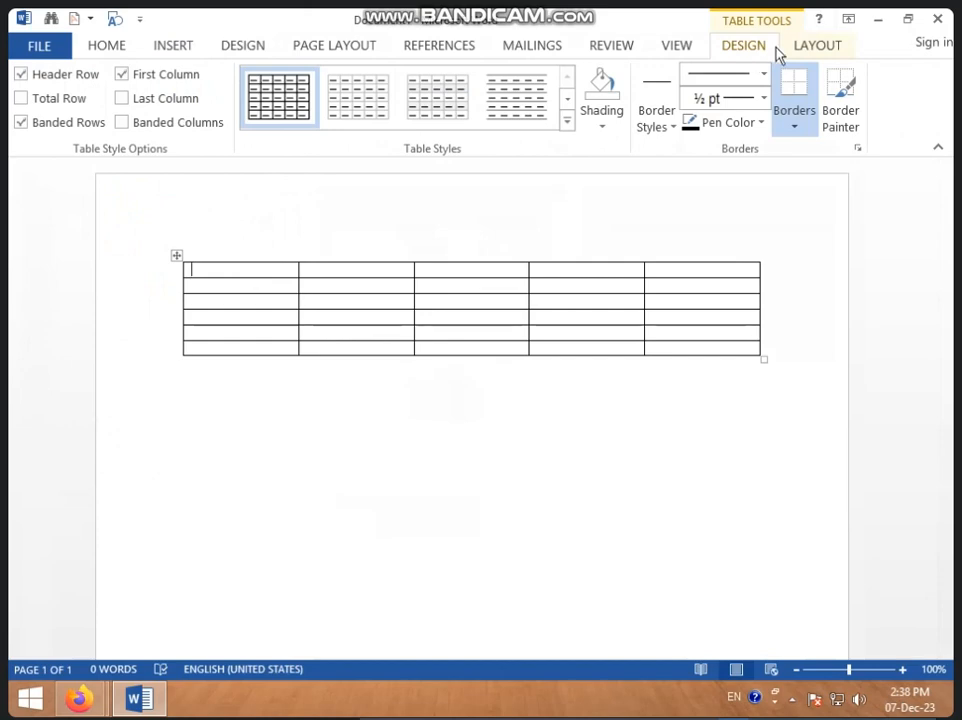
# - Set the height of the table's third row to 0.9 inches
pyautogui.click(810, 50)
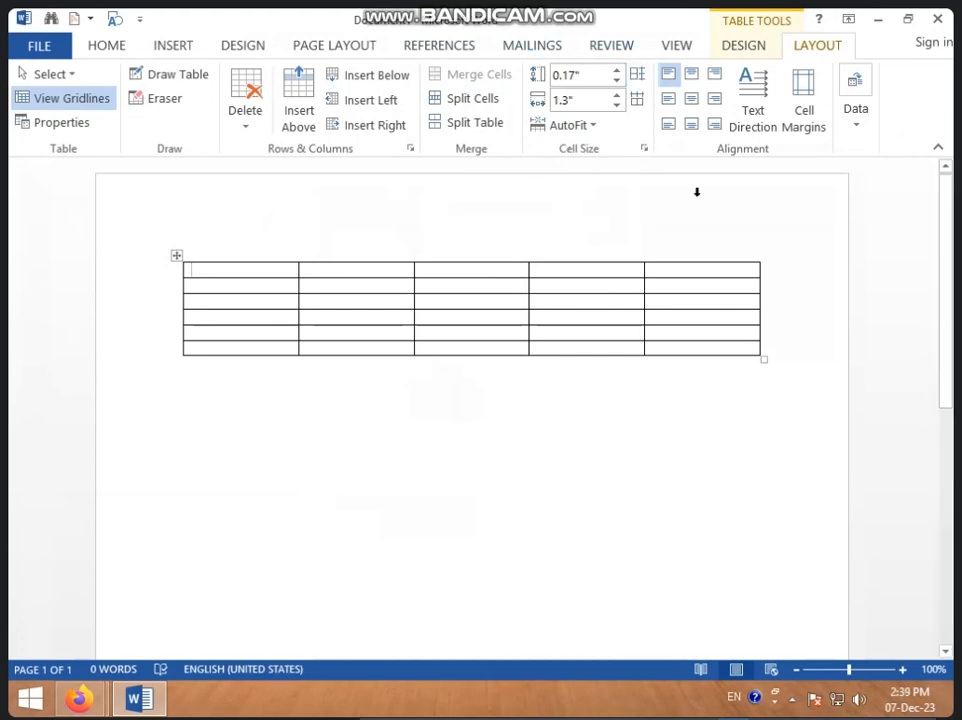
pyautogui.click(303, 285)
pyautogui.click(263, 291)
pyautogui.click(275, 305)
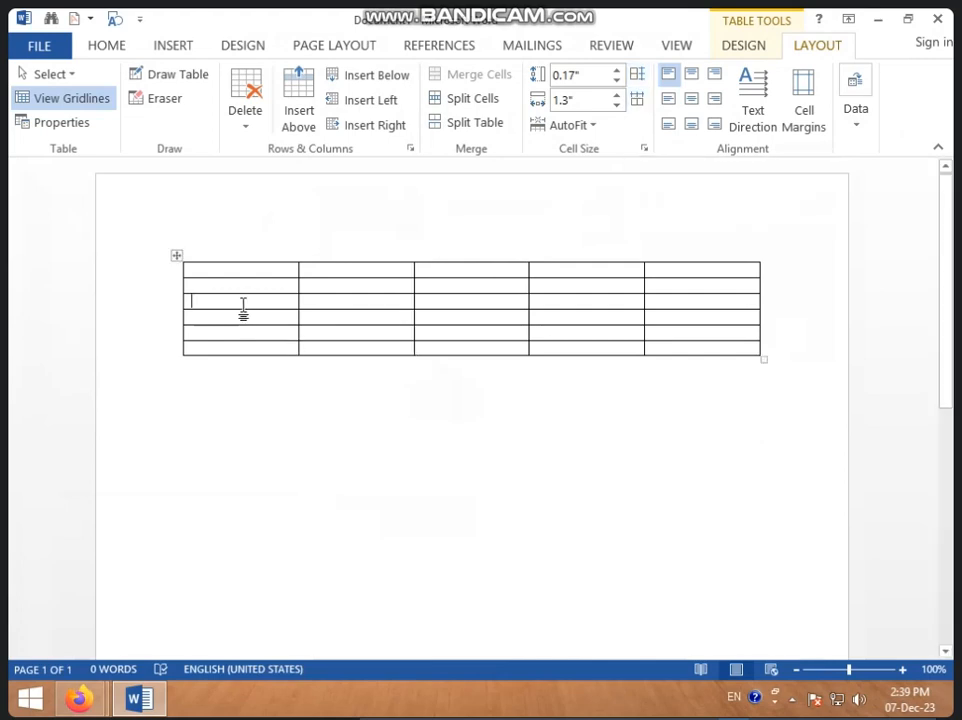
pyautogui.click(618, 70)
pyautogui.click(618, 70)
pyautogui.click(618, 70)
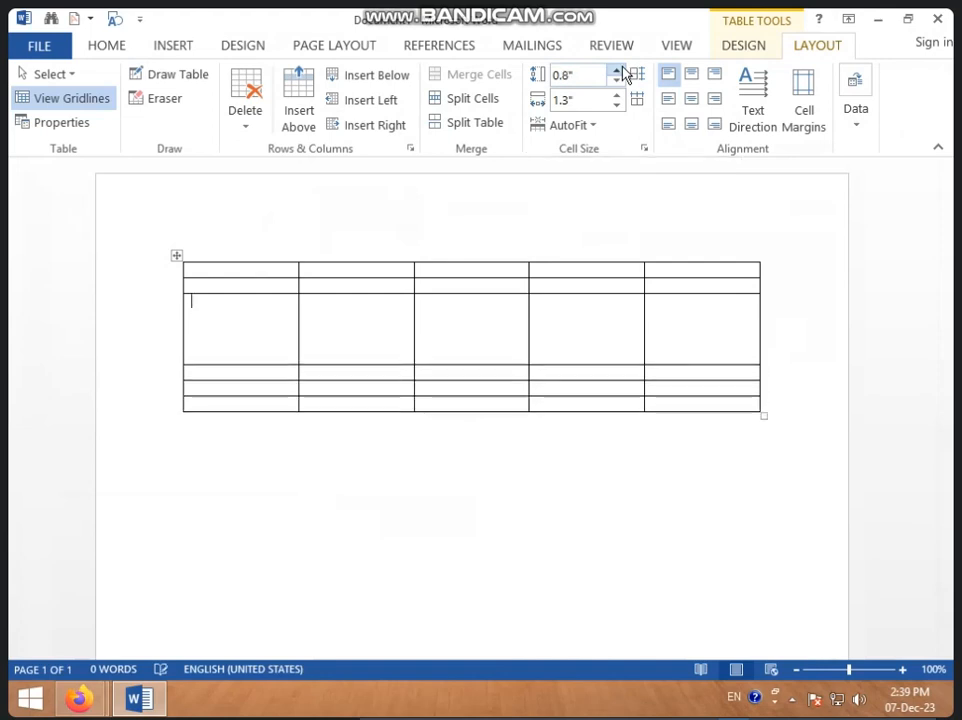
pyautogui.click(618, 70)
pyautogui.click(617, 70)
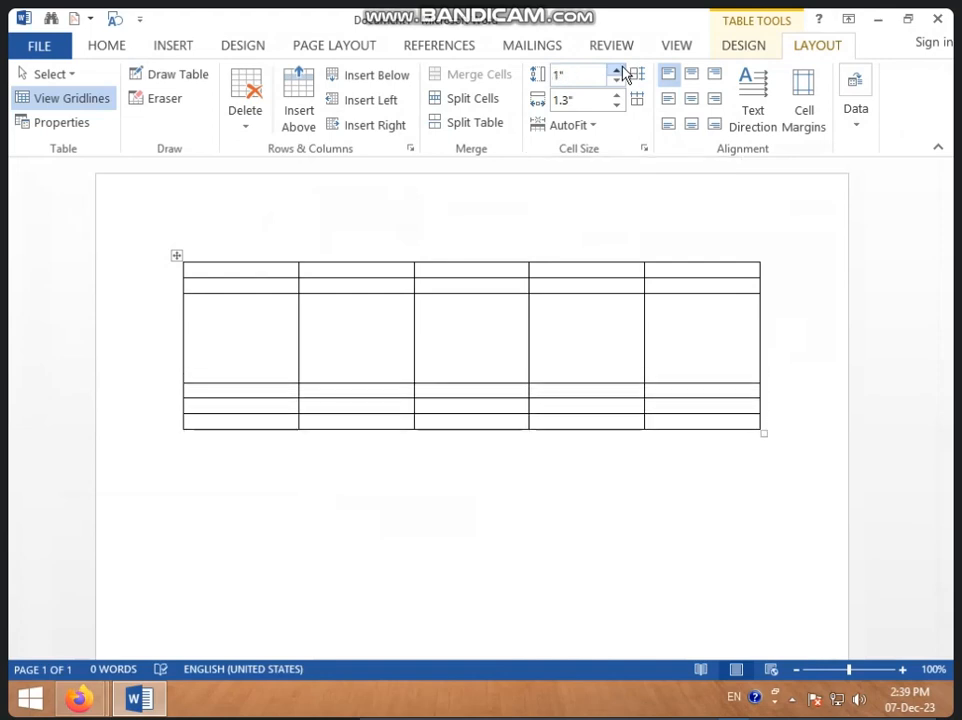
pyautogui.click(619, 81)
pyautogui.click(619, 81)
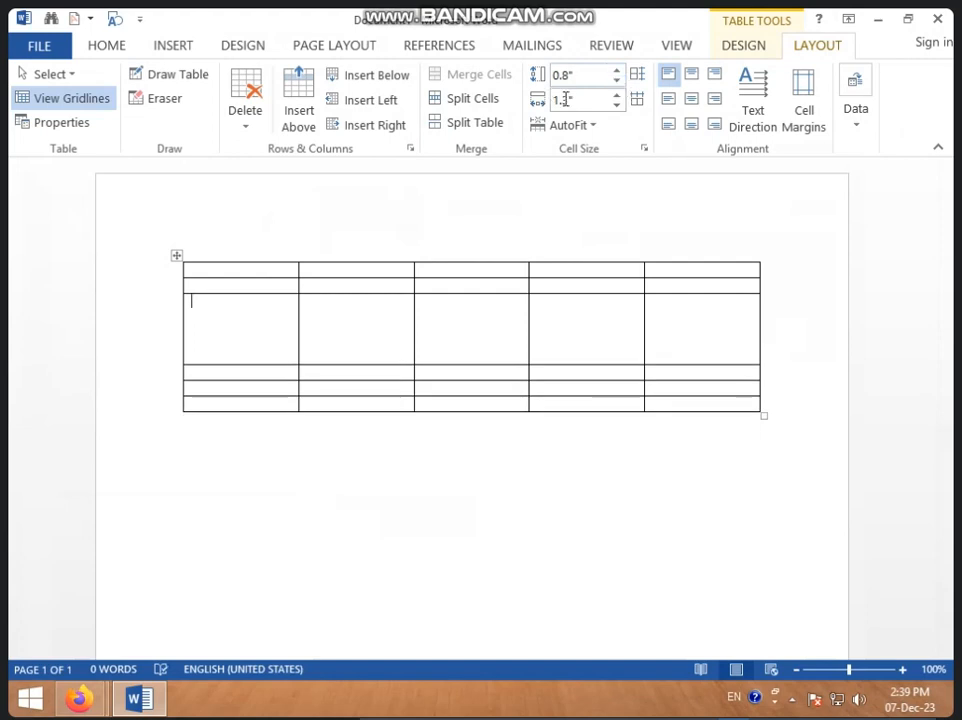
pyautogui.click(617, 71)
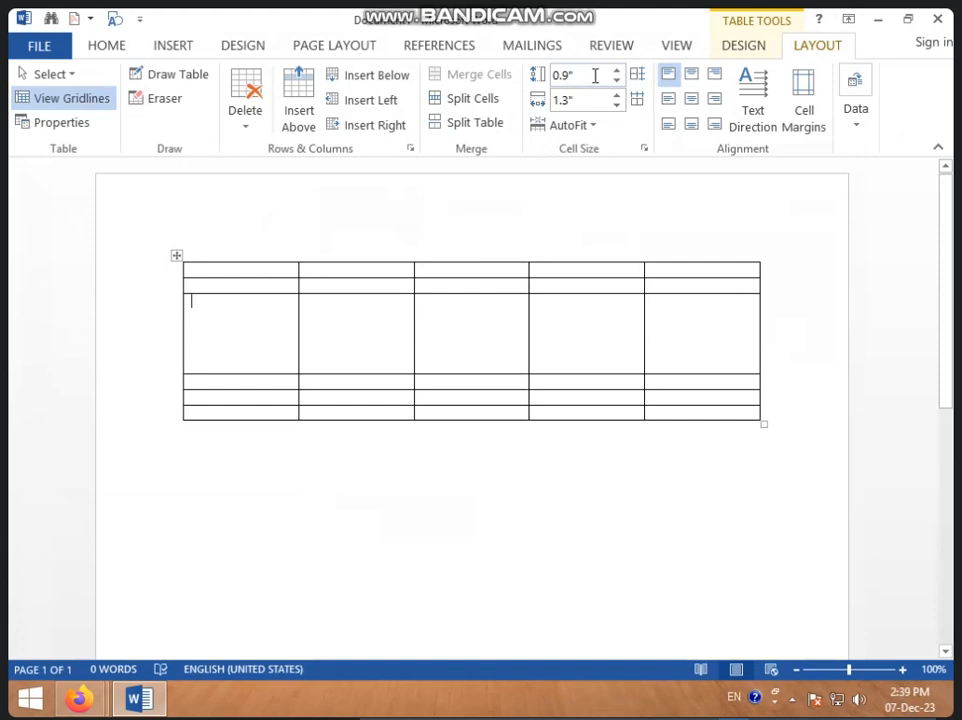
# - Distribute the height of the table's rows evenly
pyautogui.click(401, 336)
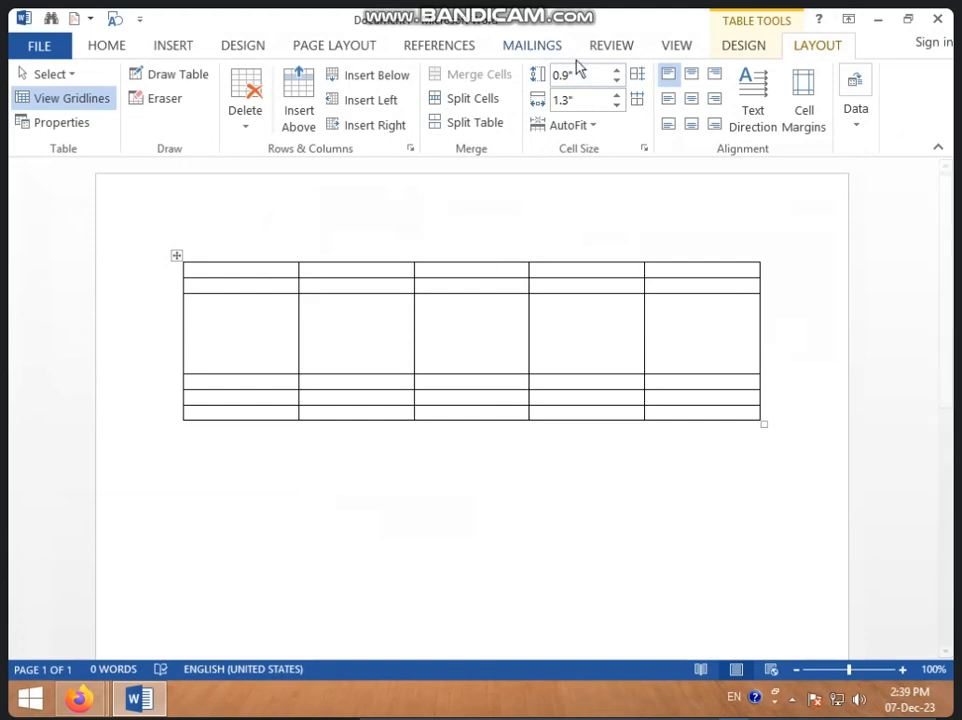
pyautogui.click(638, 76)
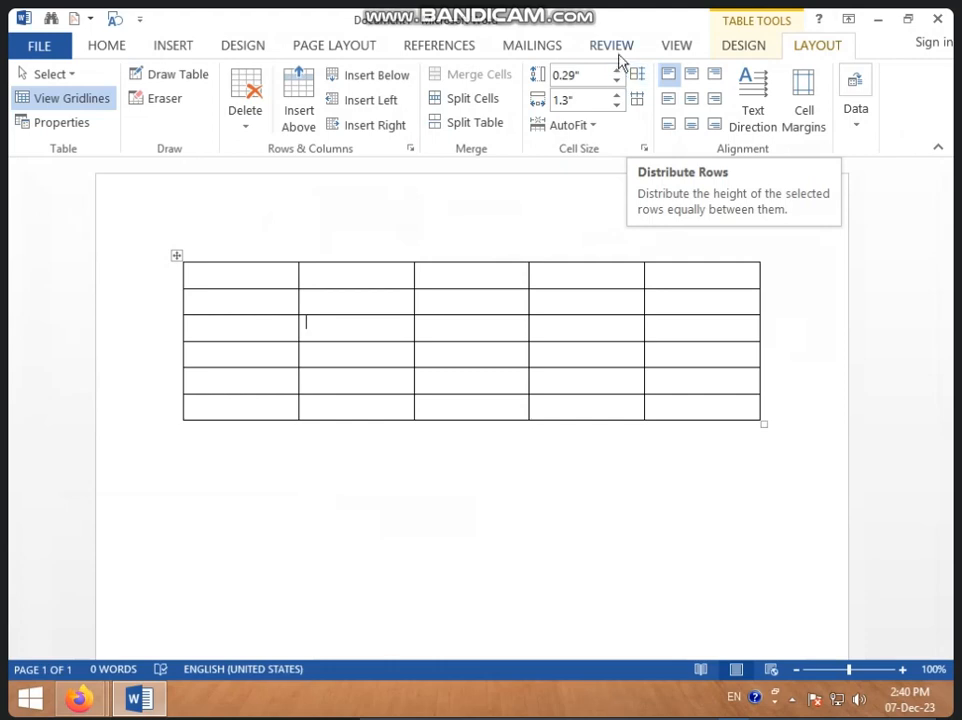
# - Set the third row's height to 1.3 inches and distribute all row heights evenly again
pyautogui.moveTo(618, 70); pyautogui.dragTo(619, 72)
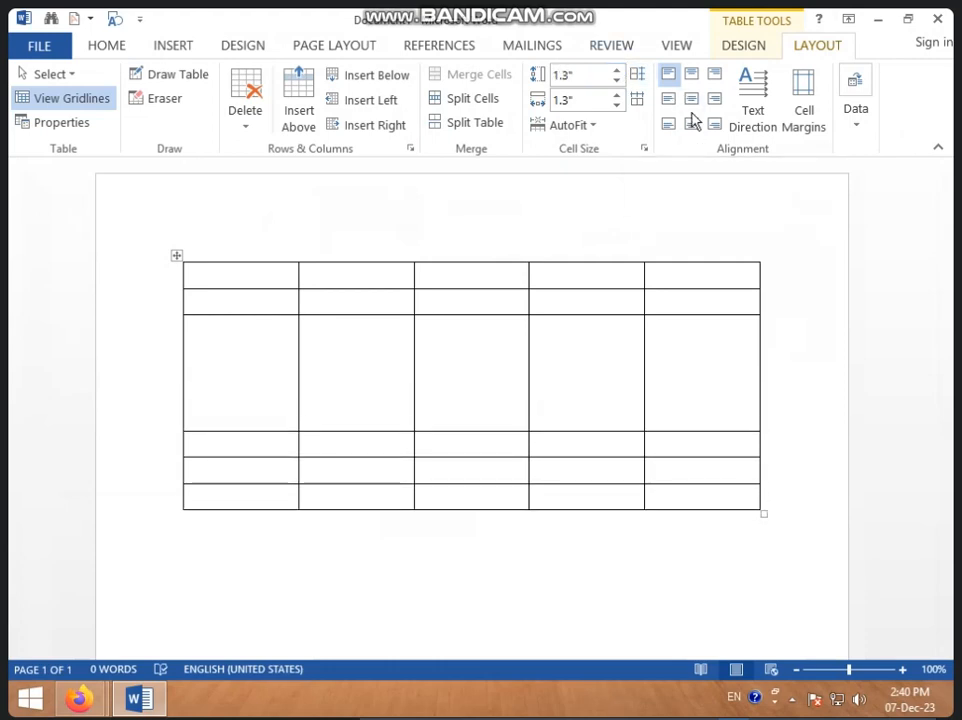
pyautogui.click(636, 79)
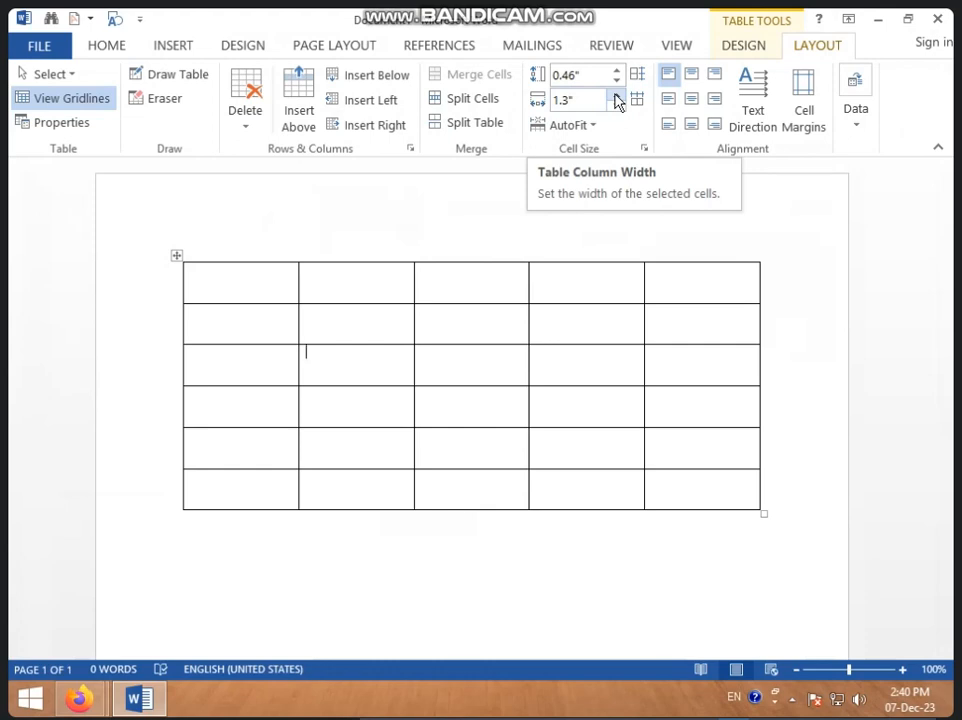
# - Set the width of the table's second column to 1.7 inches
pyautogui.click(340, 407)
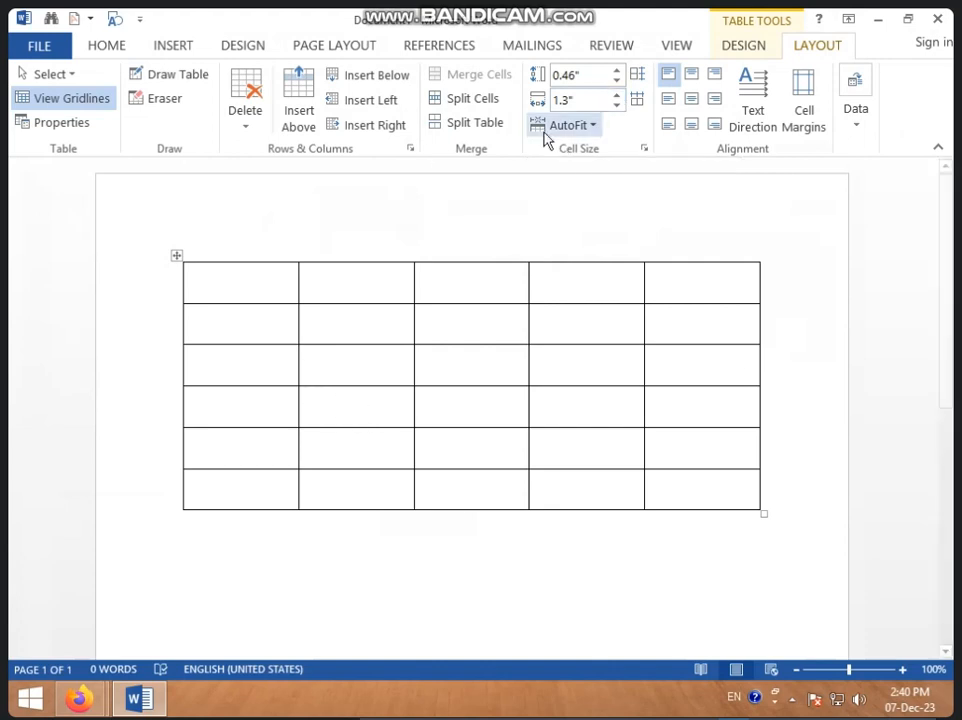
pyautogui.click(617, 95)
pyautogui.click(617, 95)
pyautogui.click(617, 95)
pyautogui.click(617, 95)
pyautogui.click(617, 95)
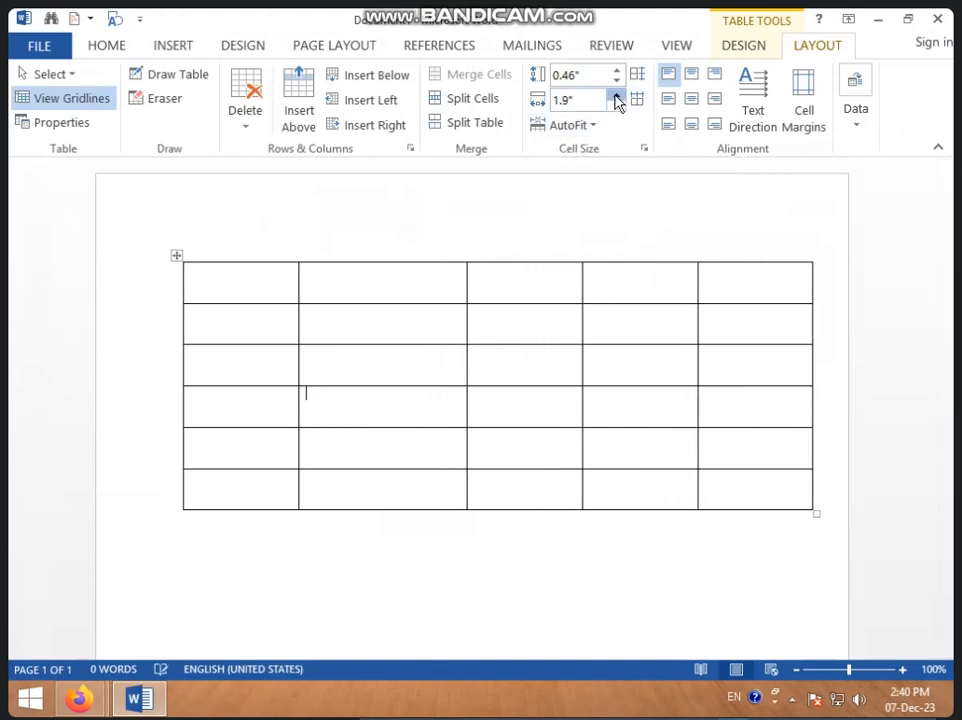
pyautogui.click(617, 95)
pyautogui.click(617, 95)
pyautogui.click(617, 95)
pyautogui.click(617, 95)
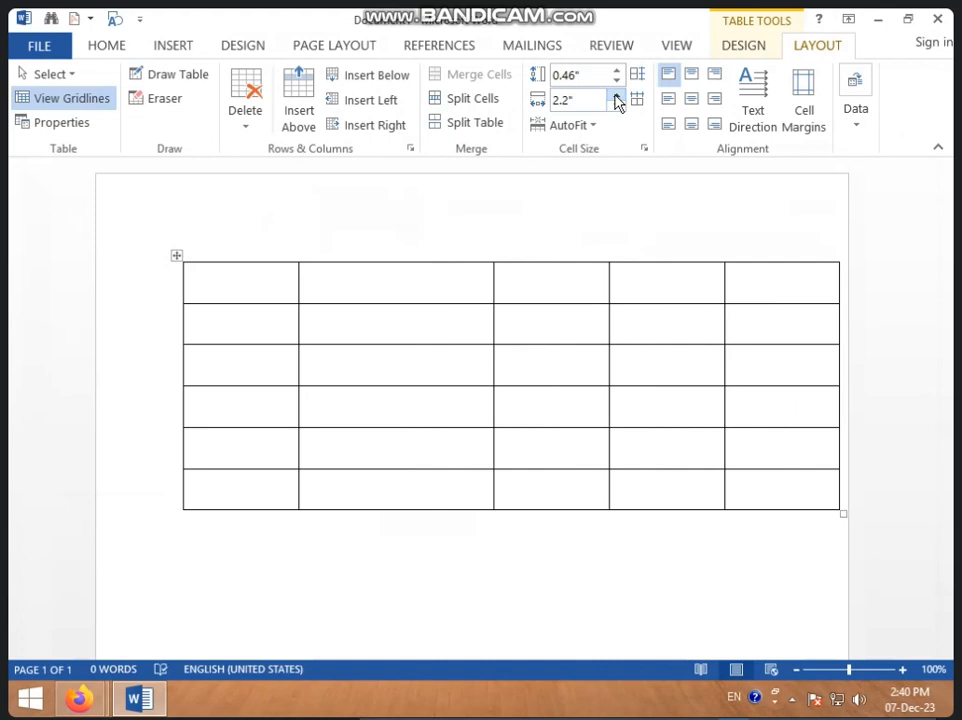
pyautogui.click(617, 105)
pyautogui.click(617, 105)
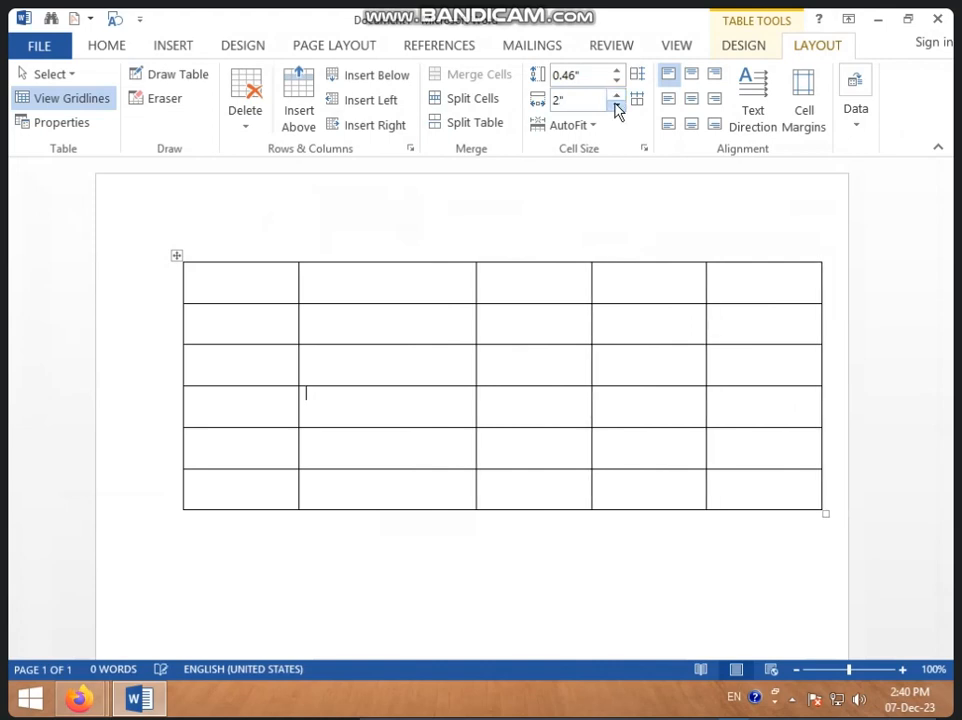
pyautogui.click(617, 106)
pyautogui.click(617, 106)
pyautogui.click(617, 106)
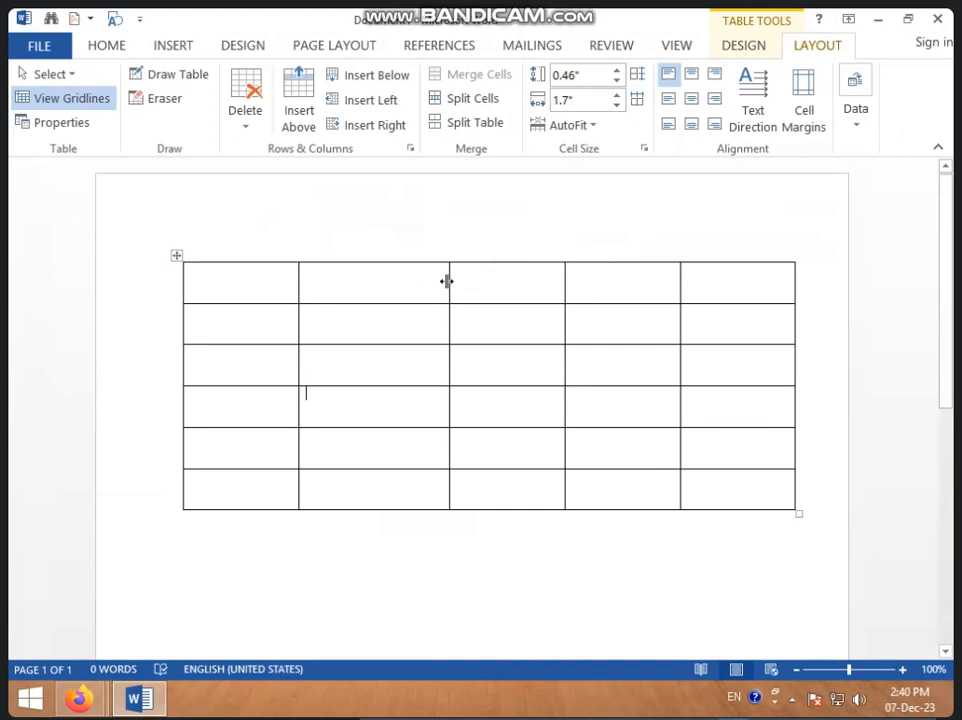
# - Widen the second column to 2.2 inches by moving its right border, and make the fifth row about three times taller
pyautogui.moveTo(447, 281); pyautogui.dragTo(493, 292)
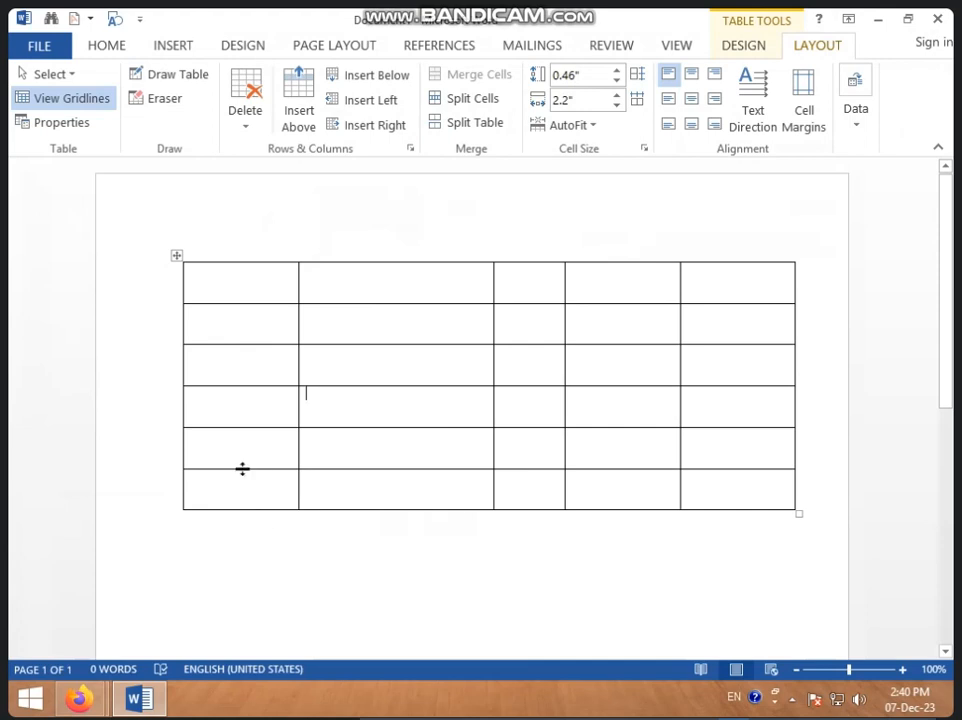
pyautogui.moveTo(242, 468); pyautogui.dragTo(245, 549)
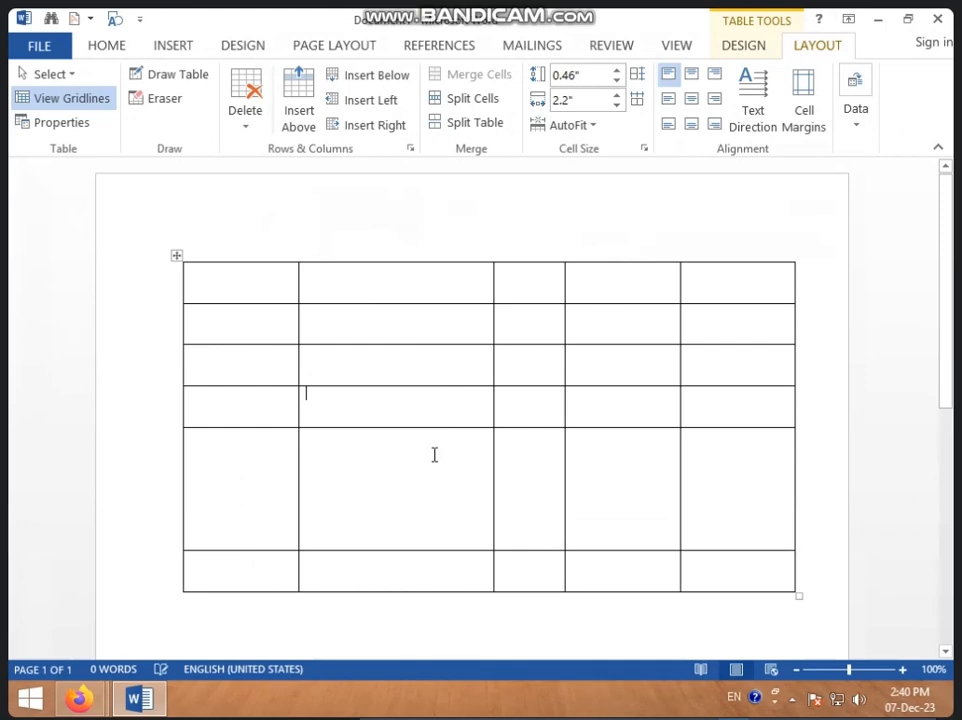
# - Distribute the table's row heights and column widths evenly
pyautogui.click(246, 468)
pyautogui.click(638, 77)
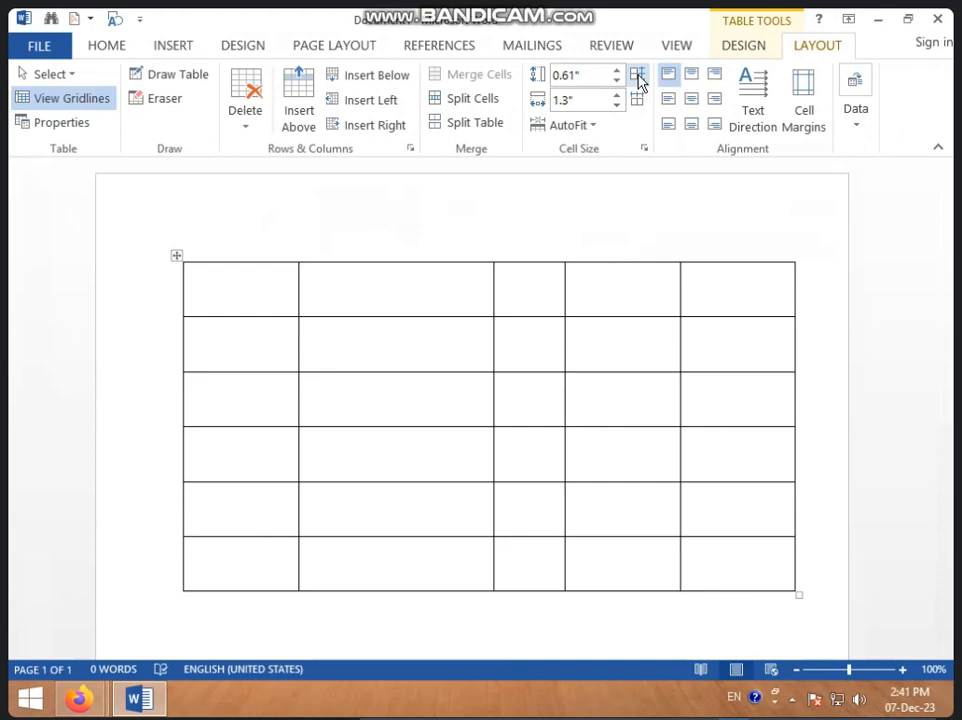
pyautogui.click(425, 404)
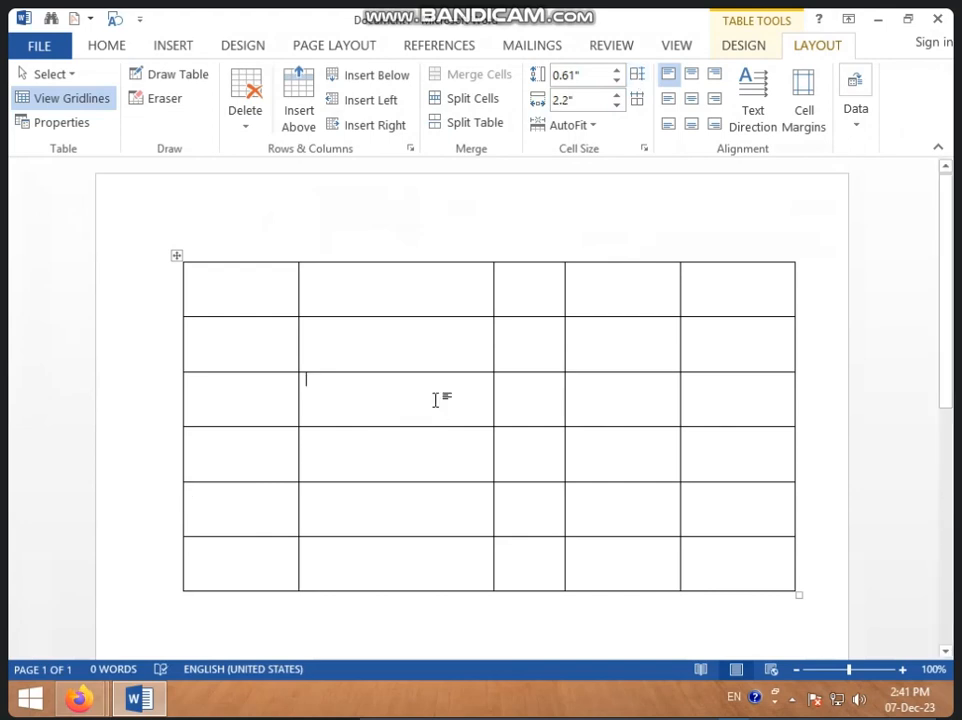
pyautogui.click(634, 101)
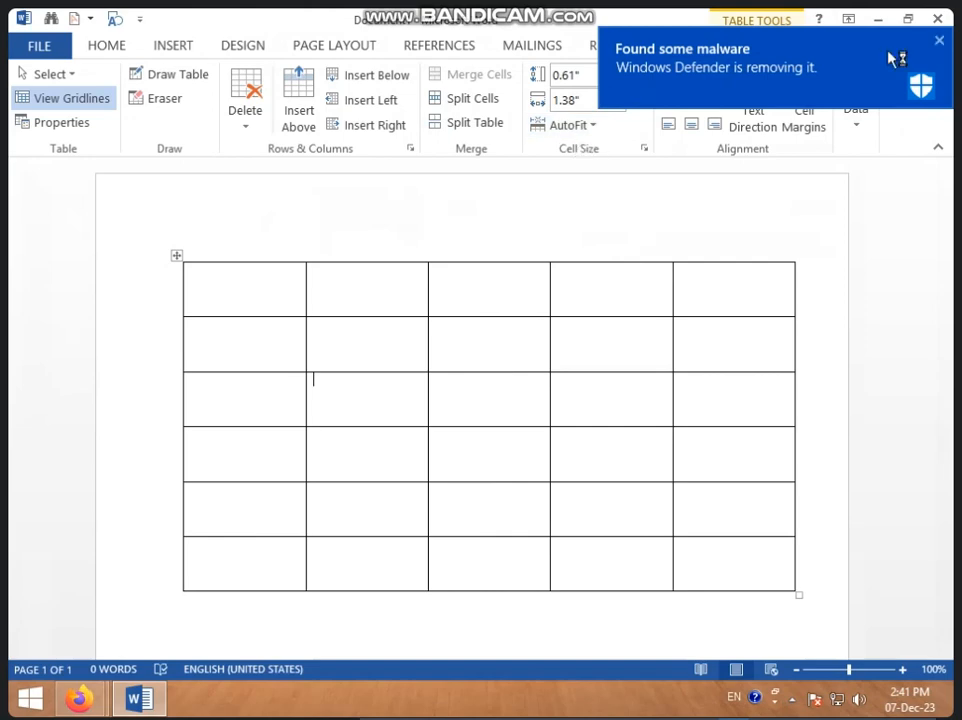
# - Dismiss the malware notification and view the table's AutoFit options
pyautogui.click(939, 40)
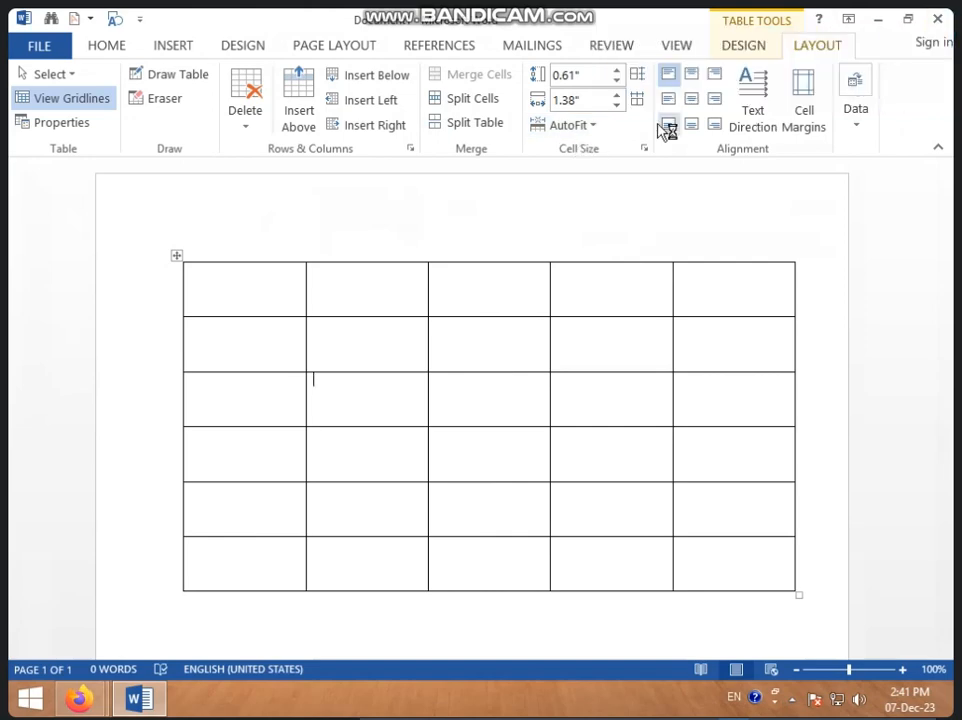
pyautogui.click(593, 126)
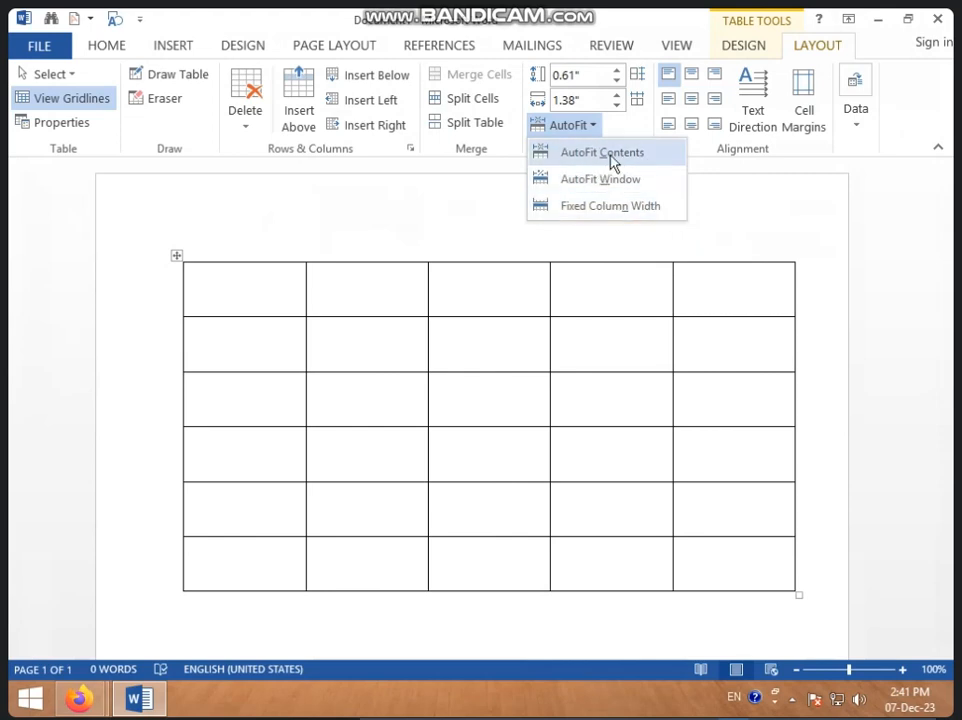
pyautogui.click(263, 300)
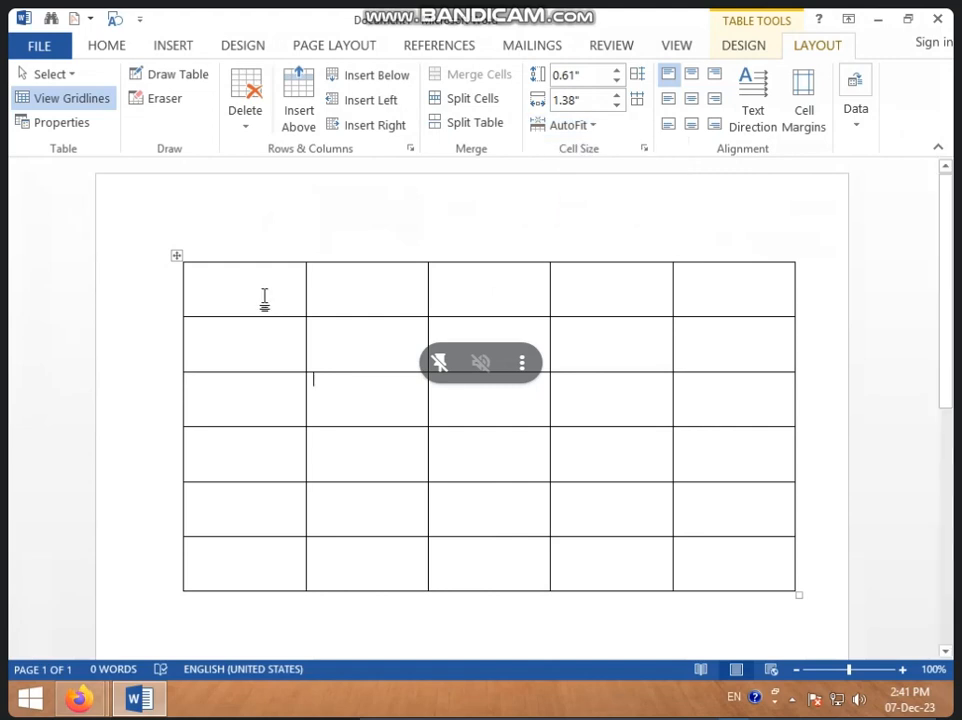
# - Enter the heading SN in the first cell of the table's header row
pyautogui.click(262, 297)
pyautogui.write('1')
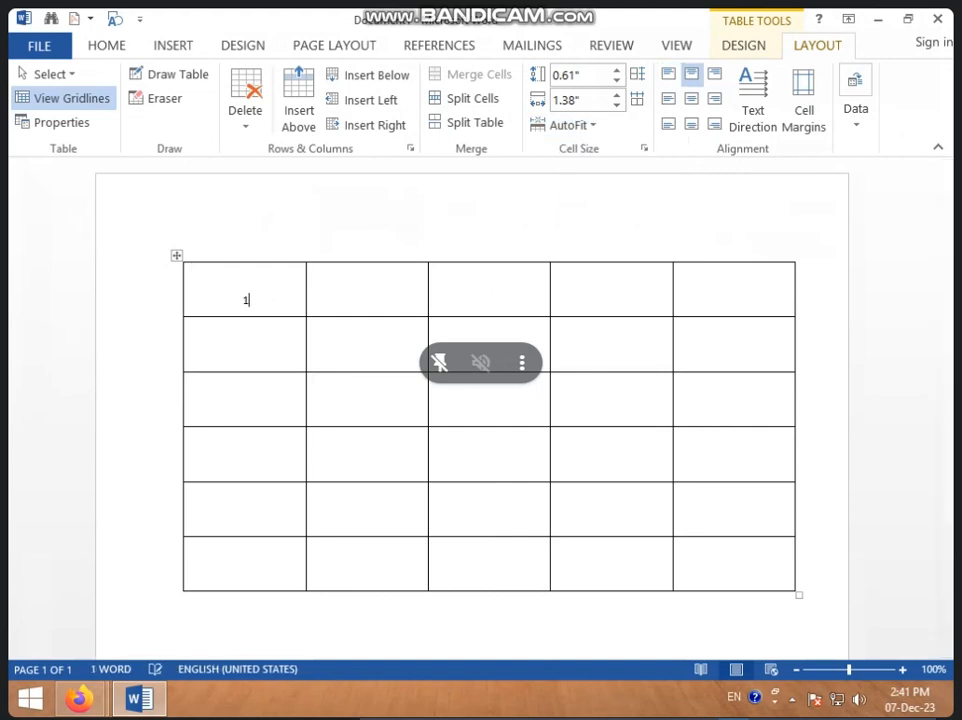
pyautogui.press('BackSpace')
pyautogui.press('BackSpace')
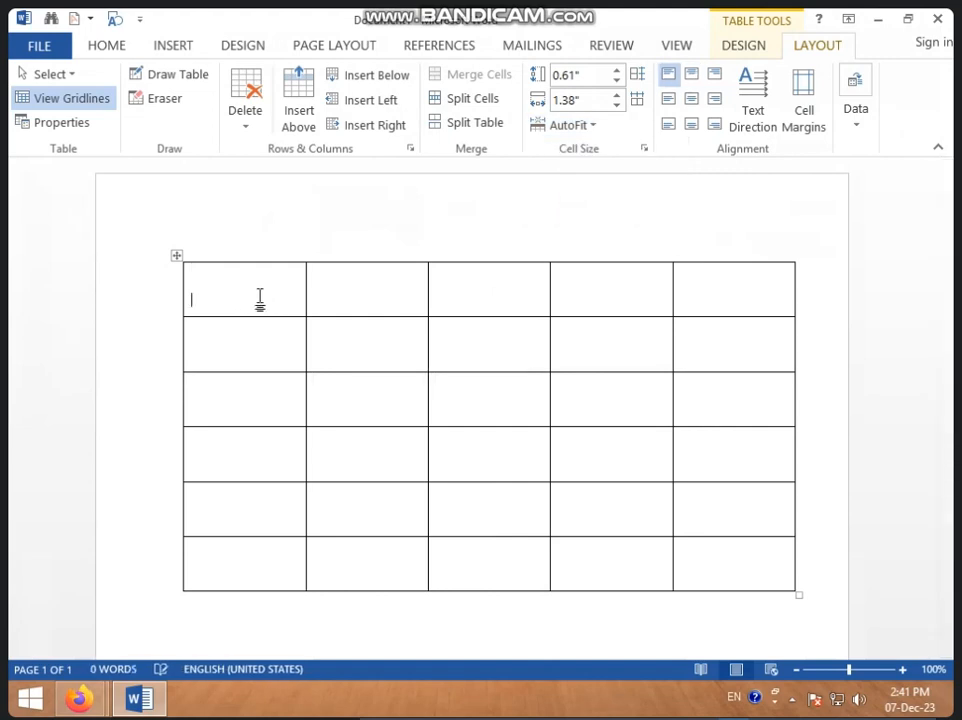
pyautogui.write('s')
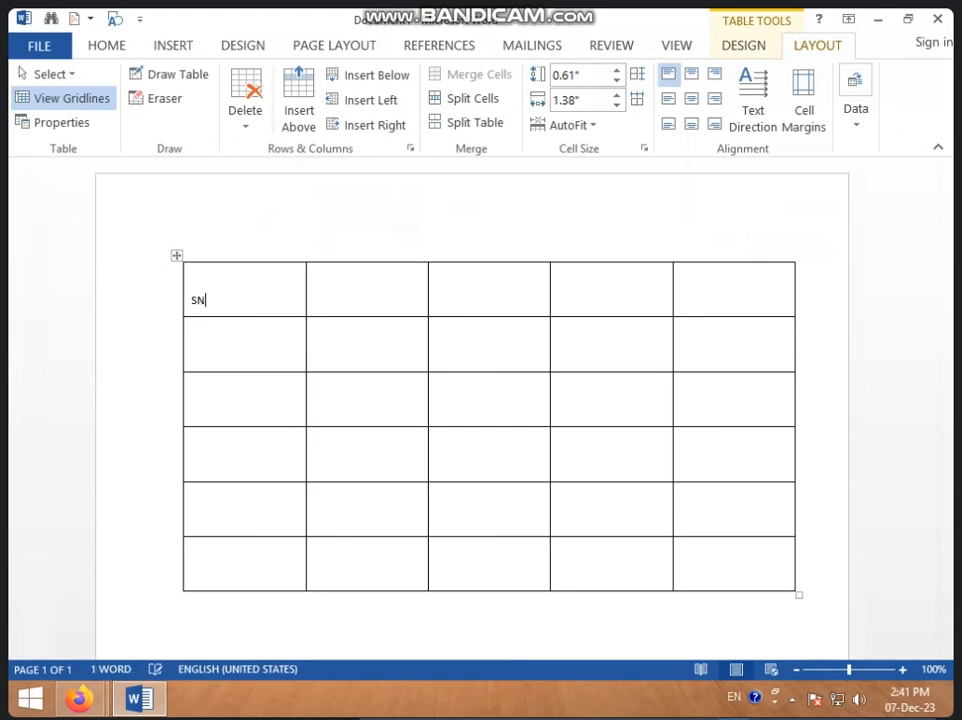
pyautogui.write('N')
pyautogui.press('Return')
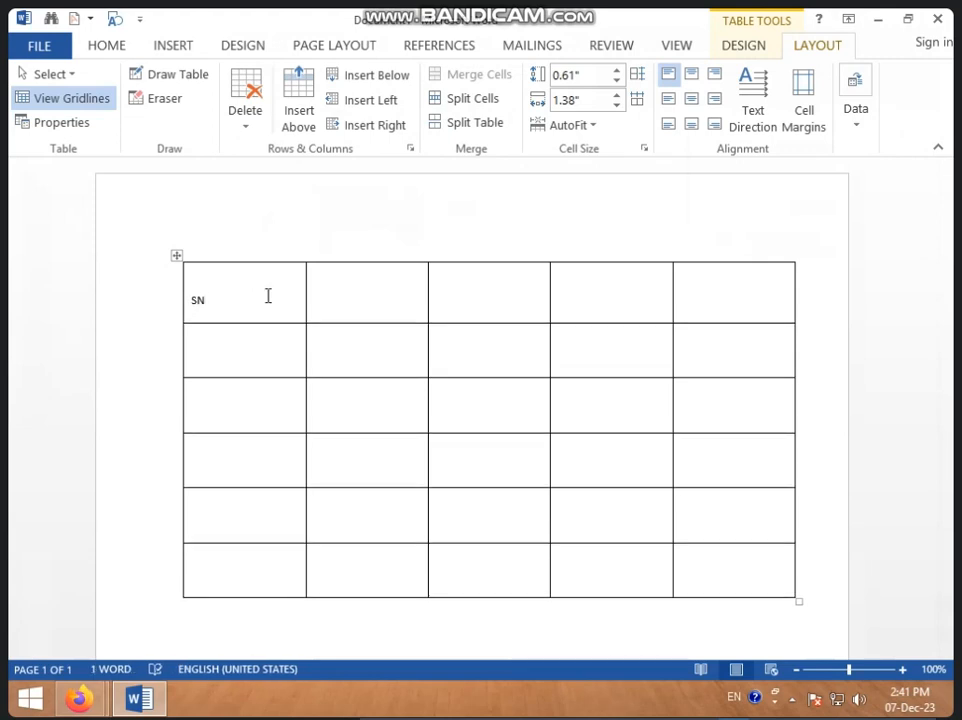
# - Number the five rows under the SN heading from 1 to 5
pyautogui.click(250, 350)
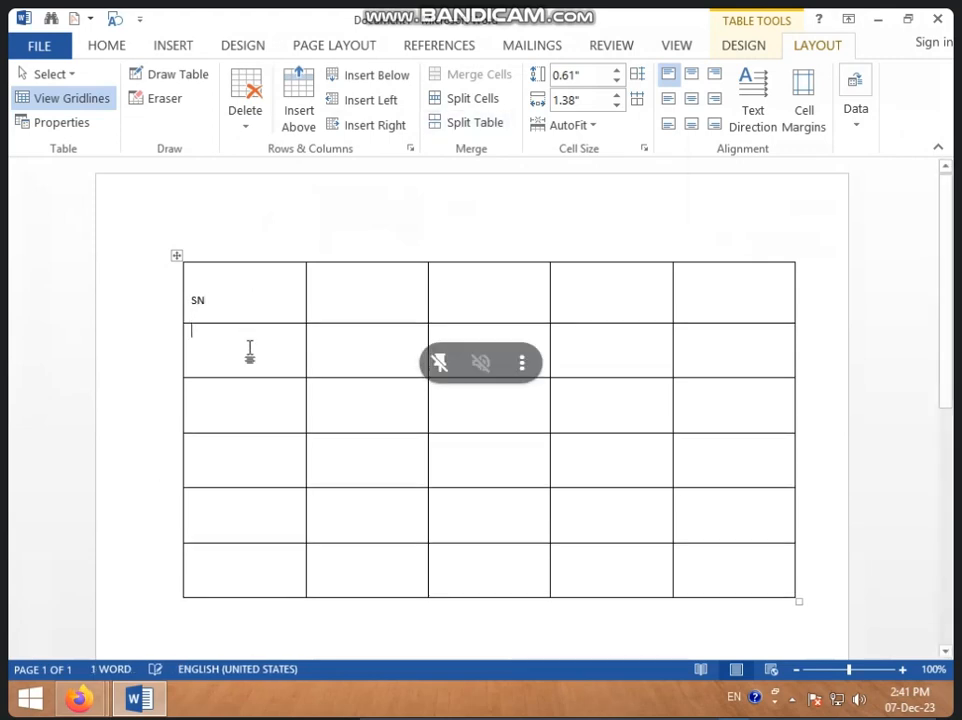
pyautogui.write('1')
pyautogui.click(254, 415)
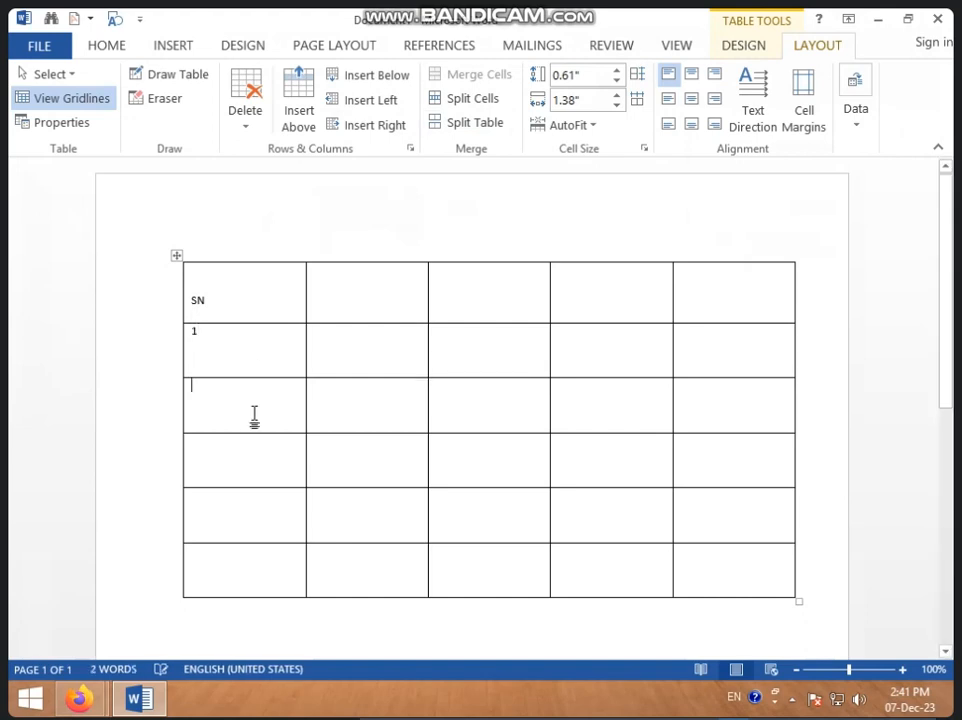
pyautogui.write('2')
pyautogui.click(254, 466)
pyautogui.write('3')
pyautogui.click(250, 535)
pyautogui.write('4')
pyautogui.click(257, 579)
pyautogui.write('5')
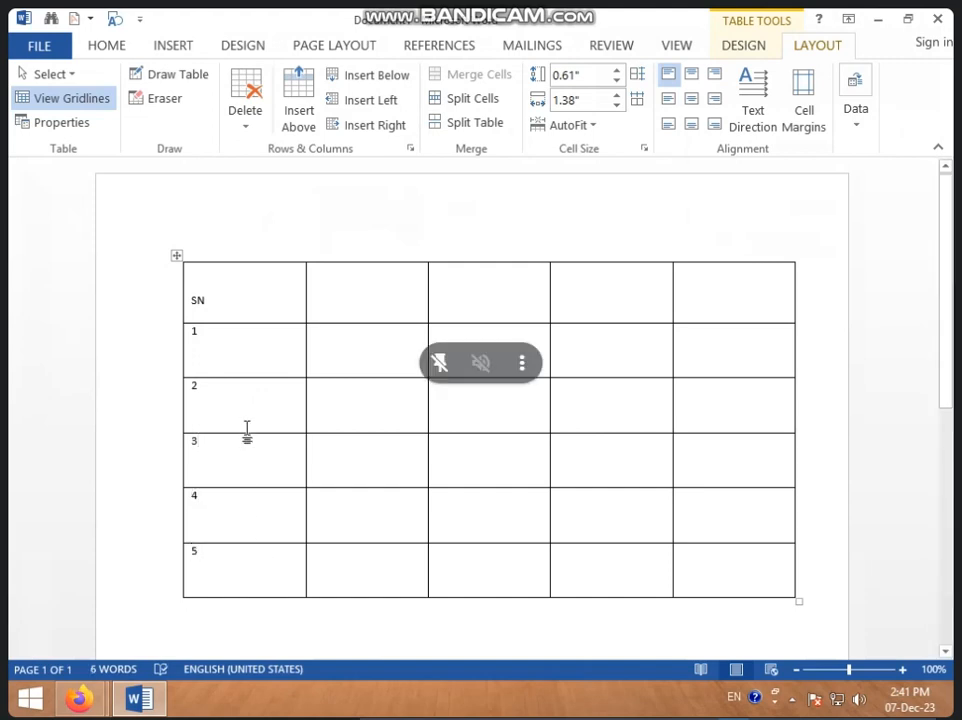
# - Enter the heading NAME in the second column of the header row
pyautogui.click(356, 308)
pyautogui.write('NAM')
pyautogui.write('E')
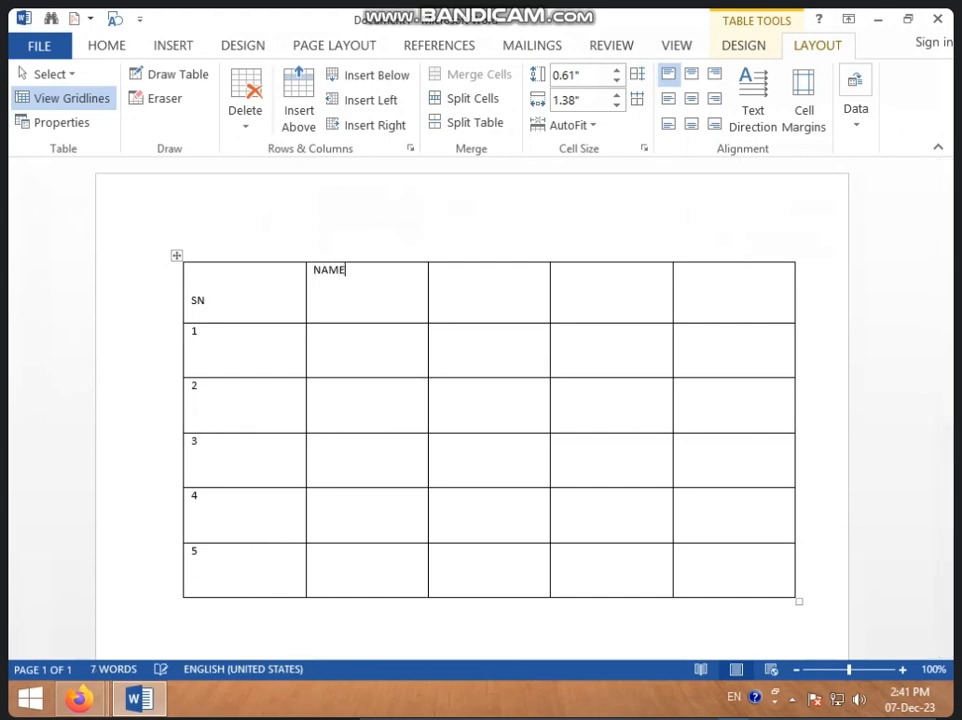
# - Fill the NAME cells of rows 1 to 3 with the sample text GFHJFH, GJHHJJG and JHGHJHJGGJ
pyautogui.click(374, 357)
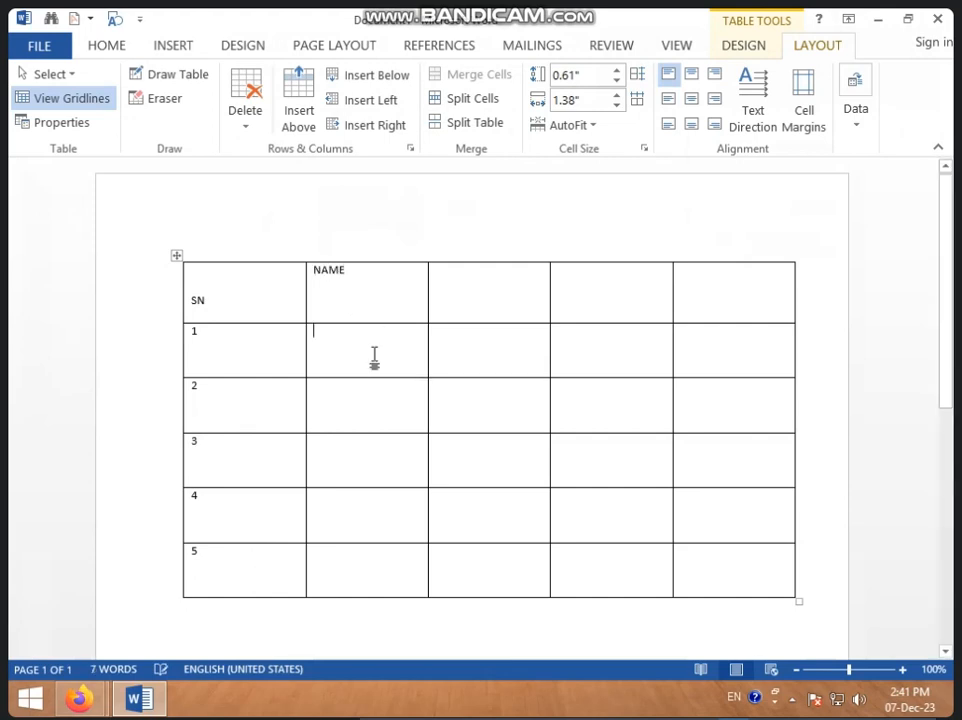
pyautogui.write('GFHJFH')
pyautogui.click(365, 408)
pyautogui.write('GJHHJJG')
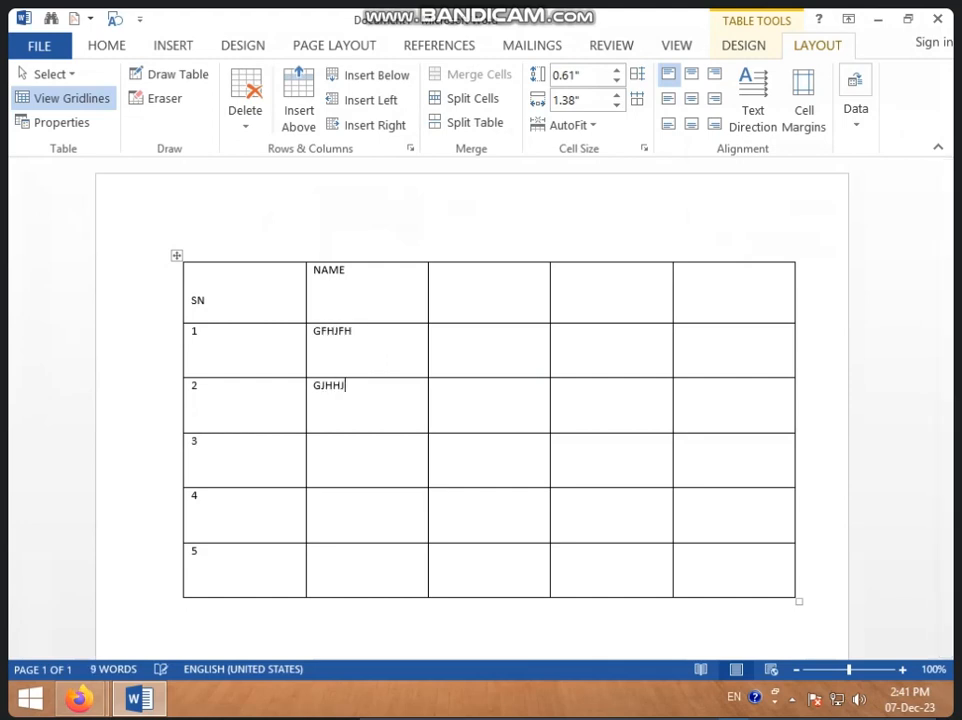
pyautogui.click(348, 457)
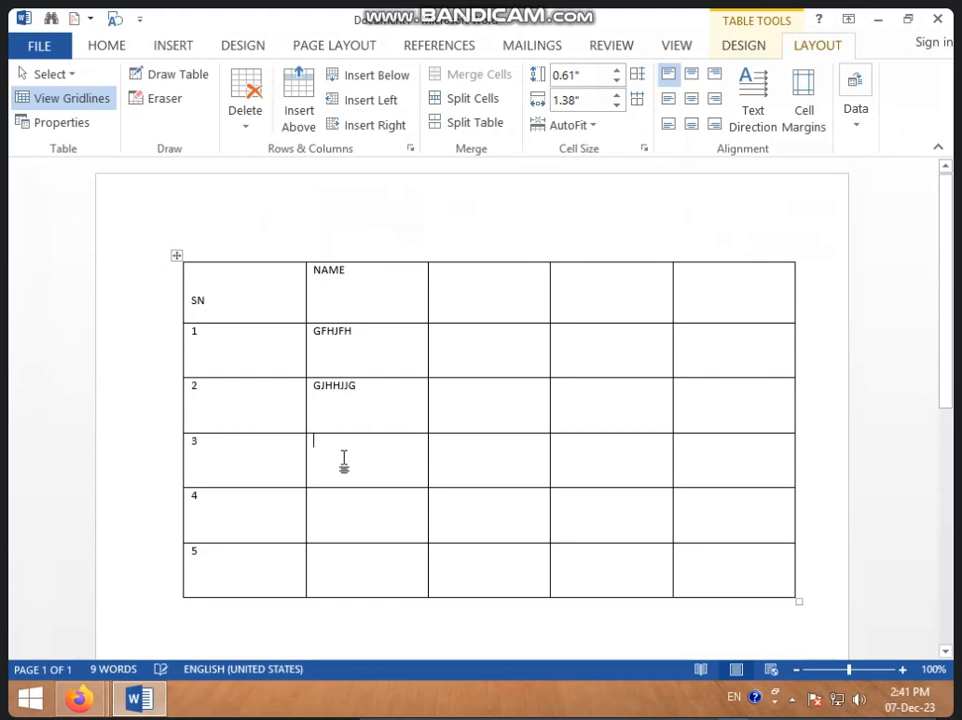
pyautogui.write('JHGHJHGGJ')
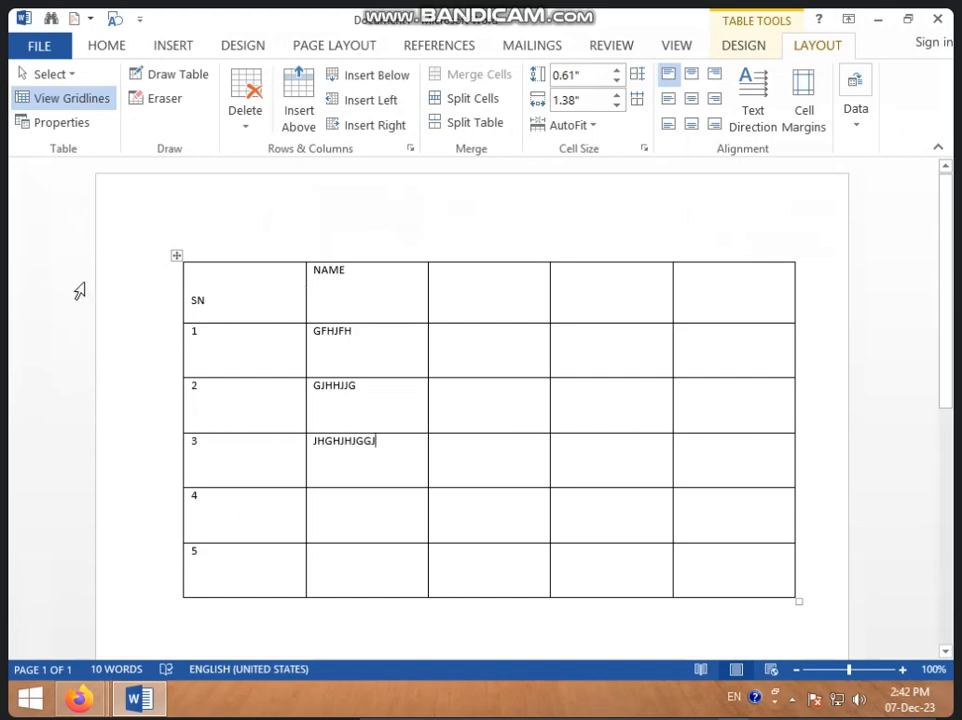
# - Apply AutoFit Contents to the table so its columns fit their text
pyautogui.click(273, 300)
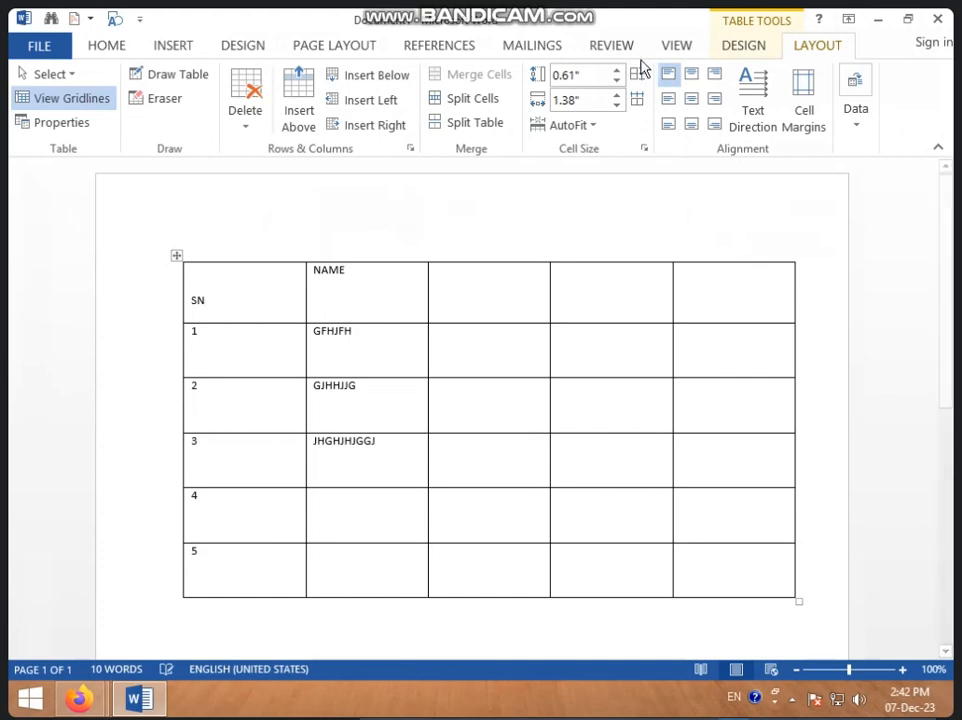
pyautogui.click(570, 125)
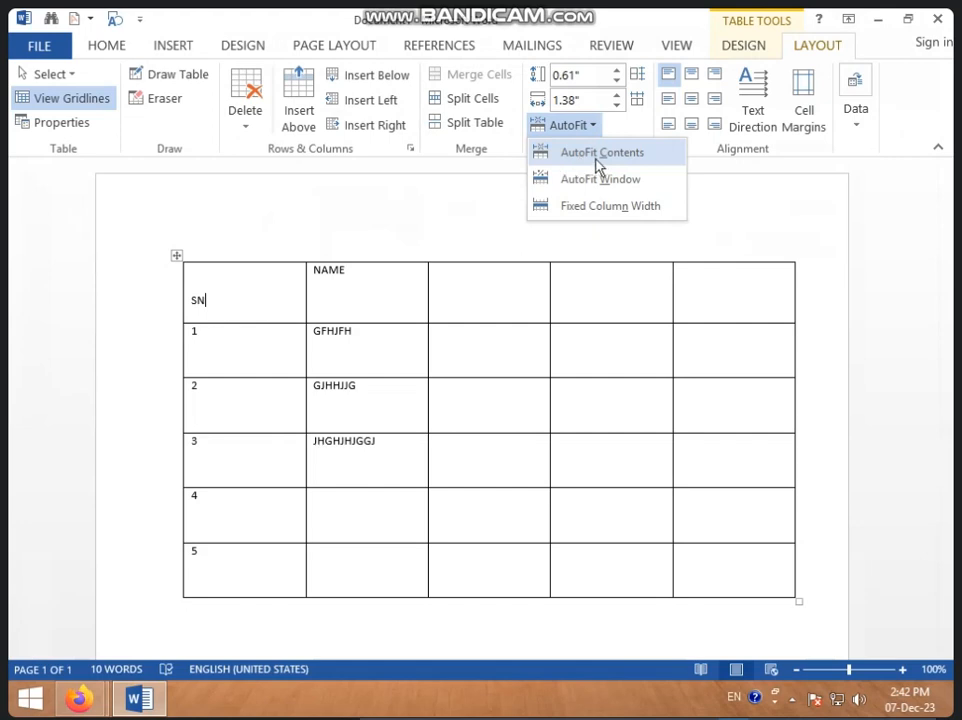
pyautogui.click(597, 156)
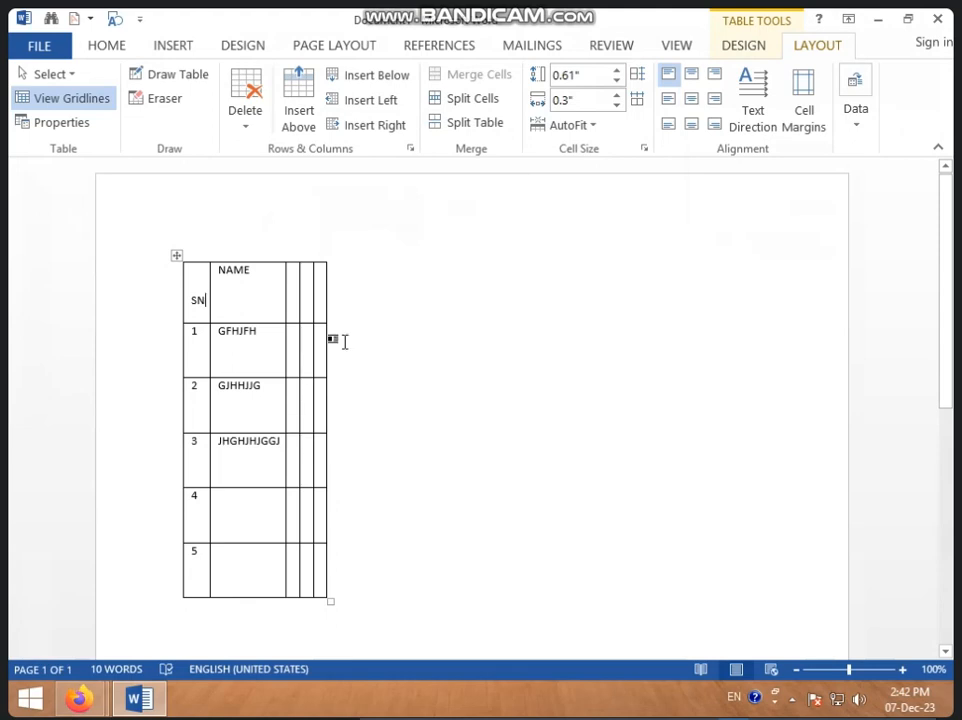
# - Enter the heading SUB NAME in the third column of the header row
pyautogui.moveTo(299, 300); pyautogui.dragTo(301, 300)
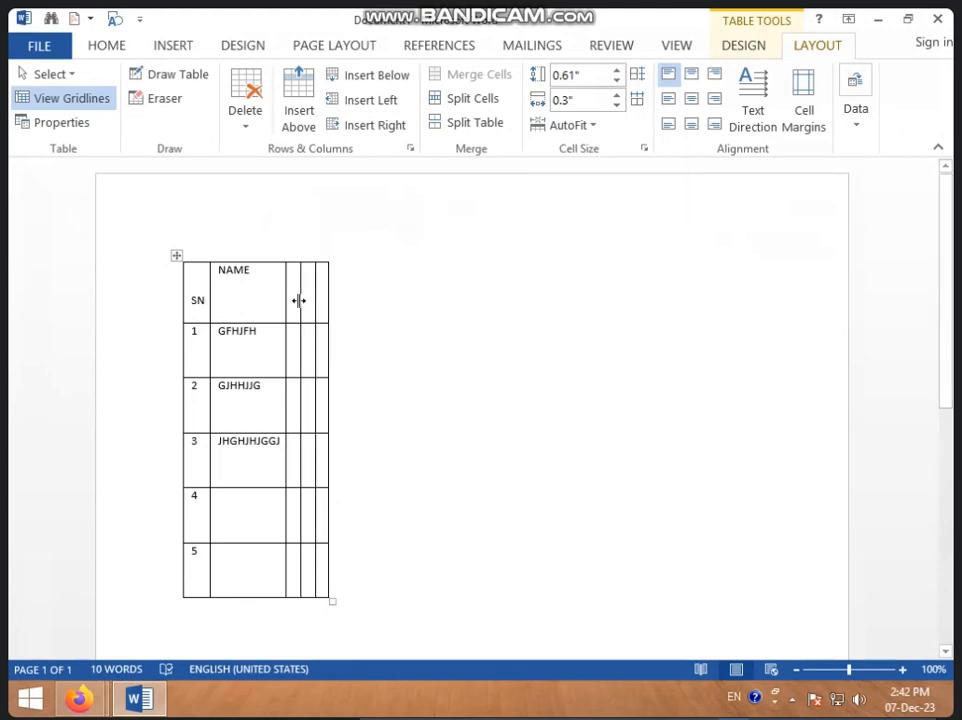
pyautogui.click(295, 298)
pyautogui.write('S')
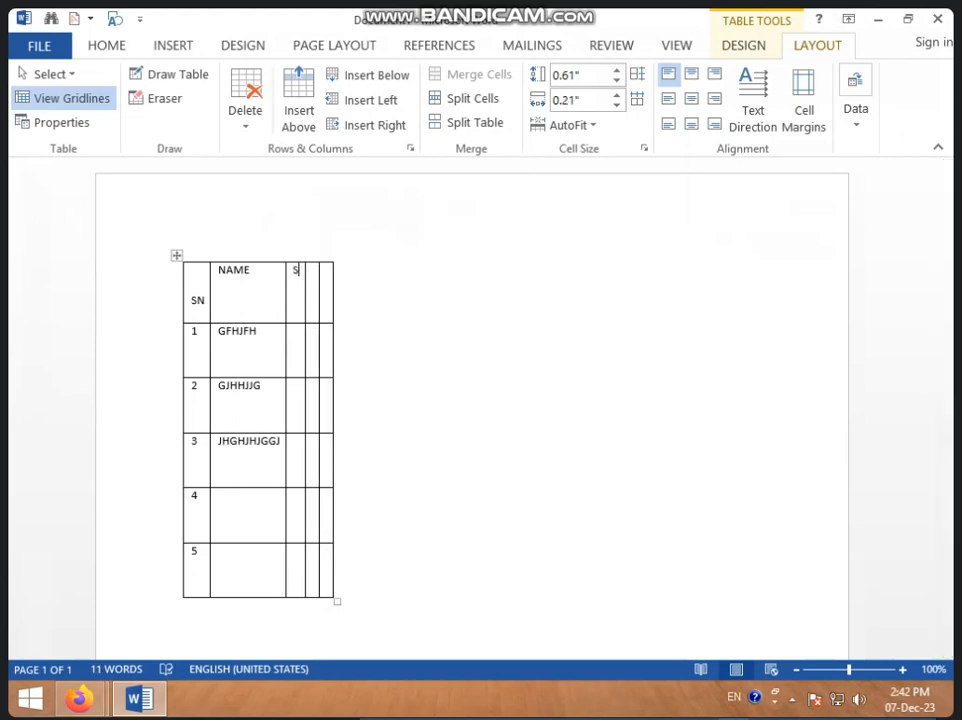
pyautogui.write('UB')
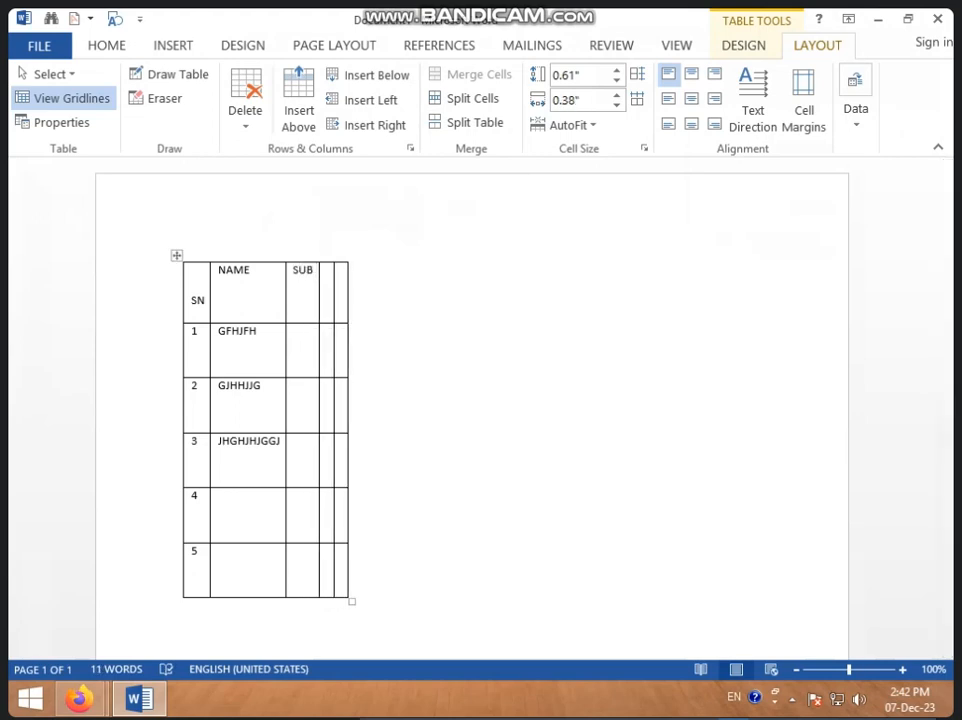
pyautogui.press('Return')
pyautogui.write('NAME')
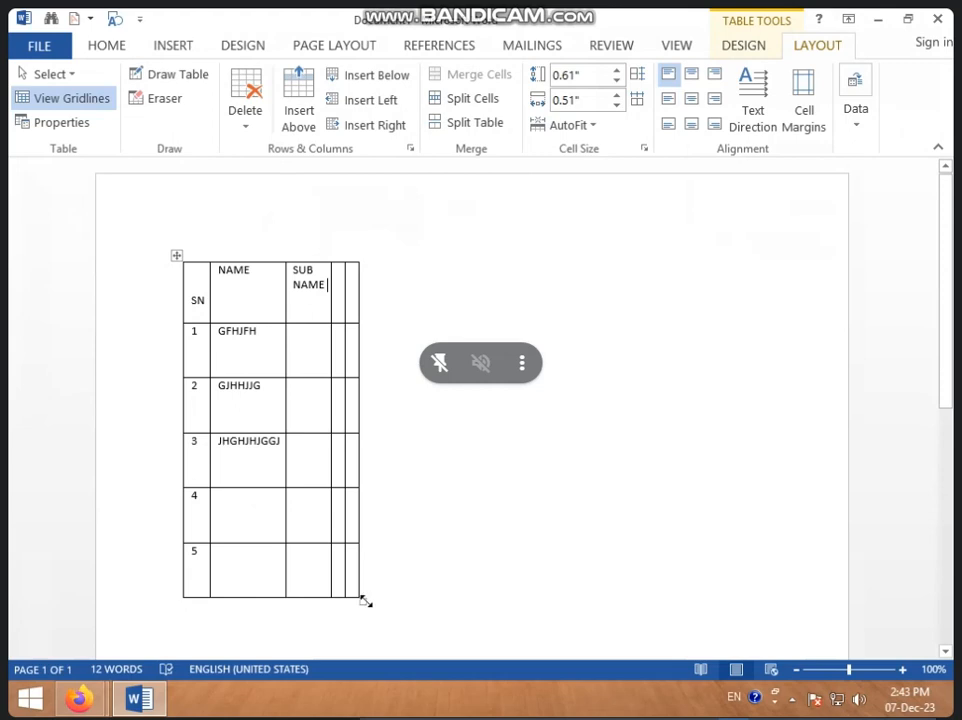
# - Widen the whole table across most of the page and apply AutoFit Window
pyautogui.moveTo(363, 601); pyautogui.dragTo(720, 600)
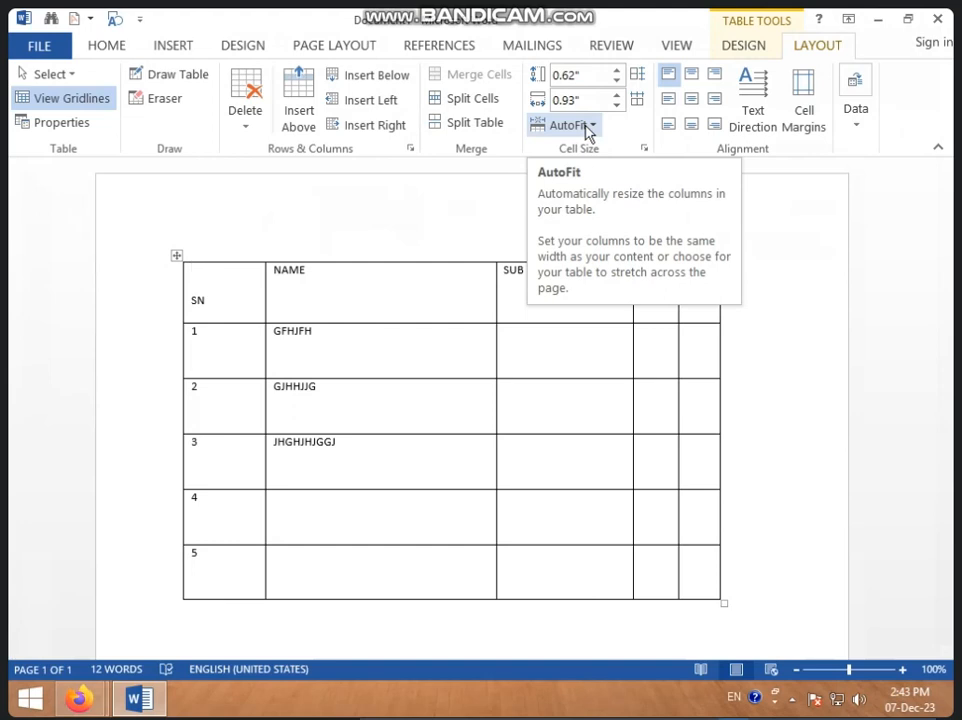
pyautogui.click(589, 128)
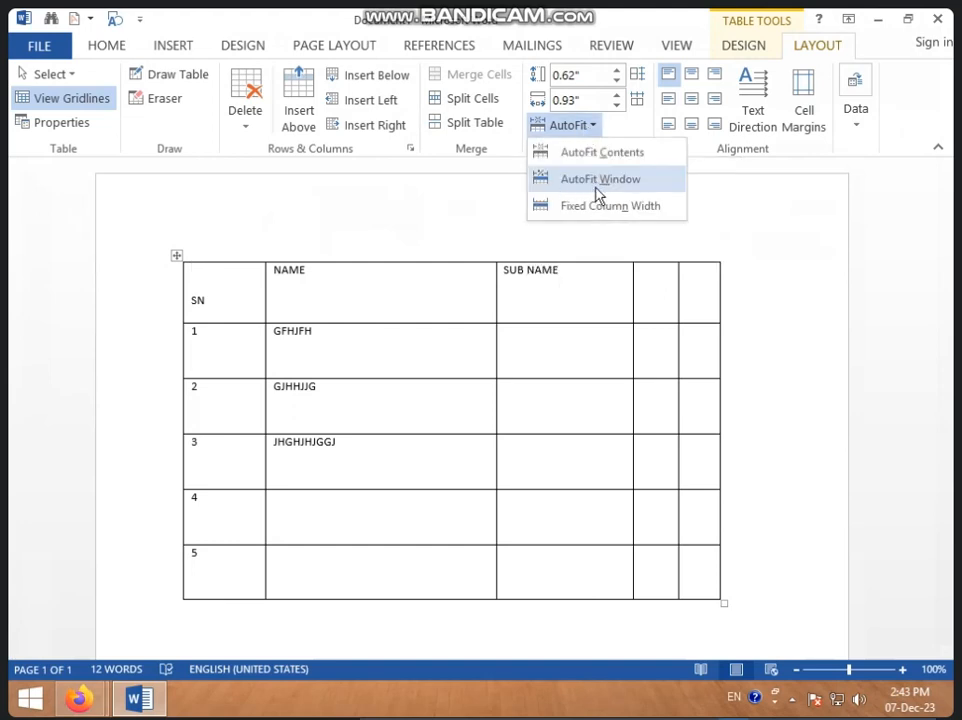
pyautogui.click(601, 191)
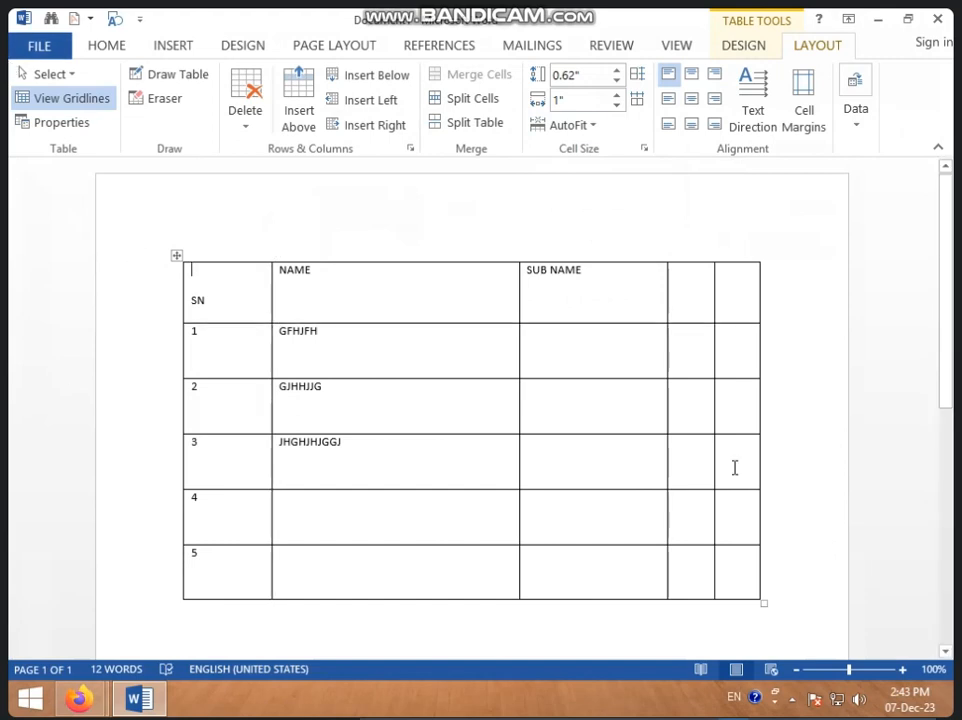
# - Shrink the table's columns with AutoFit Contents and stretch them back across the page with AutoFit Window
pyautogui.click(573, 131)
pyautogui.click(601, 152)
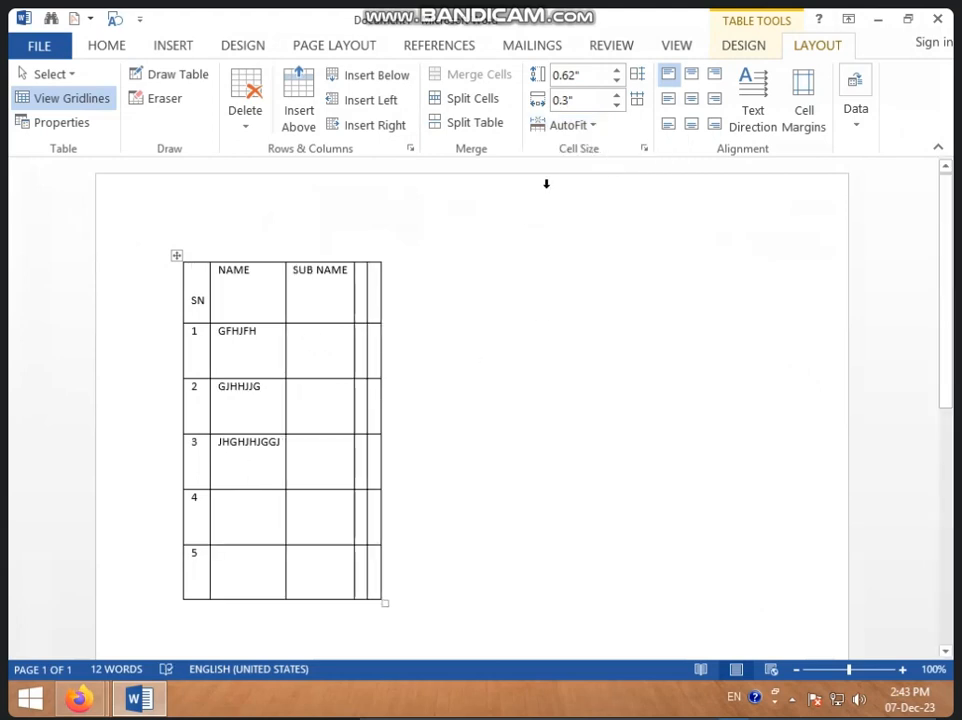
pyautogui.click(584, 129)
pyautogui.click(595, 179)
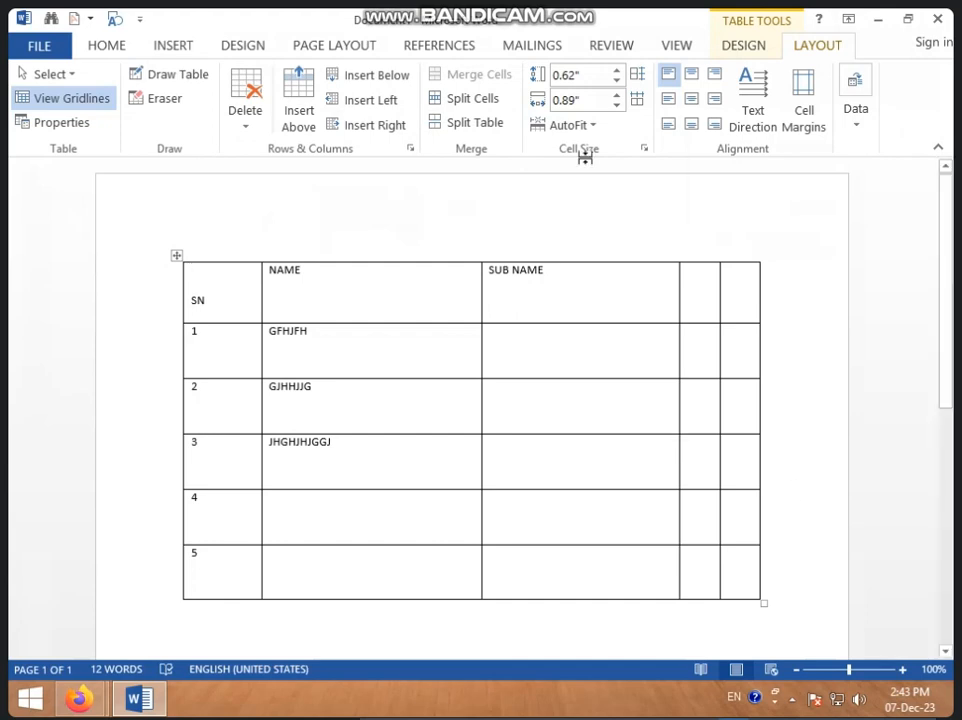
# - Apply Fixed Column Width to the table and return it to AutoFit Window
pyautogui.click(586, 126)
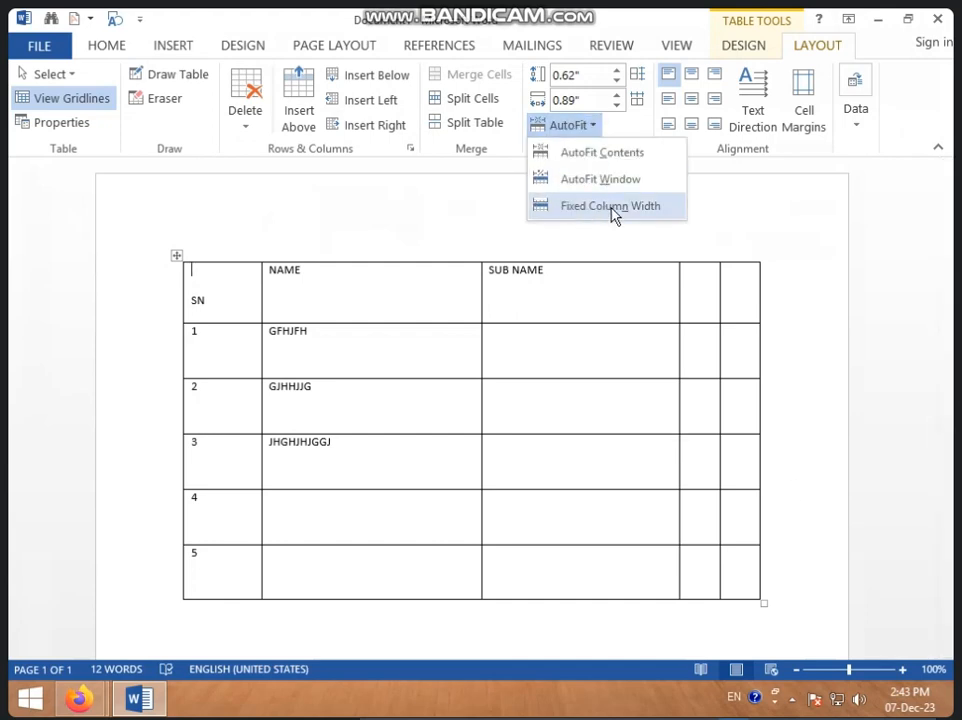
pyautogui.click(612, 206)
pyautogui.click(369, 340)
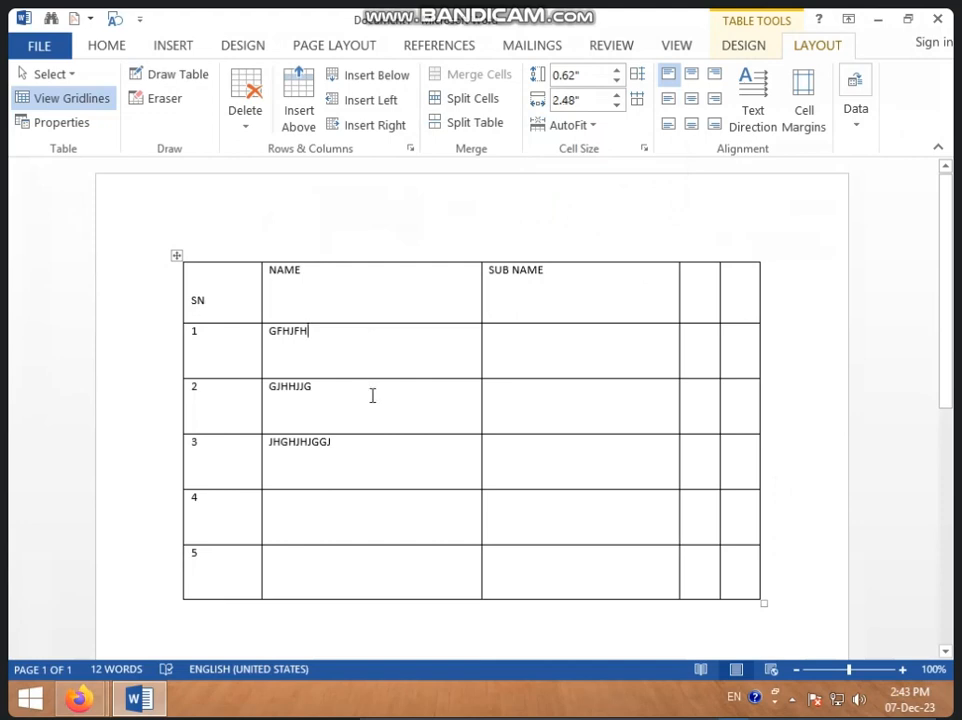
pyautogui.click(371, 395)
pyautogui.click(562, 126)
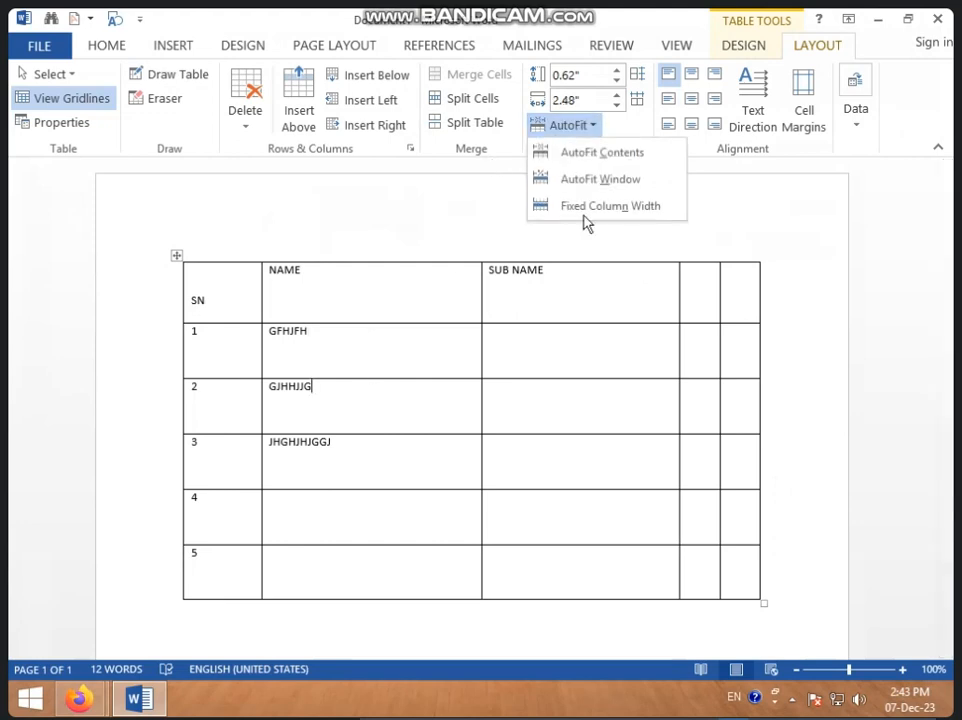
pyautogui.click(581, 205)
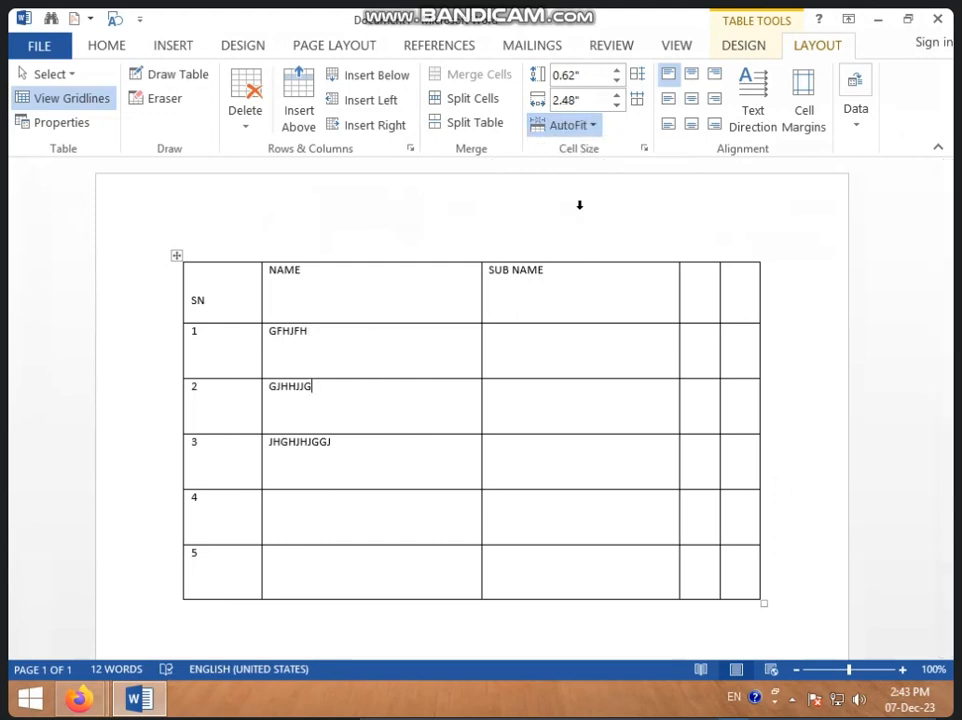
pyautogui.click(563, 130)
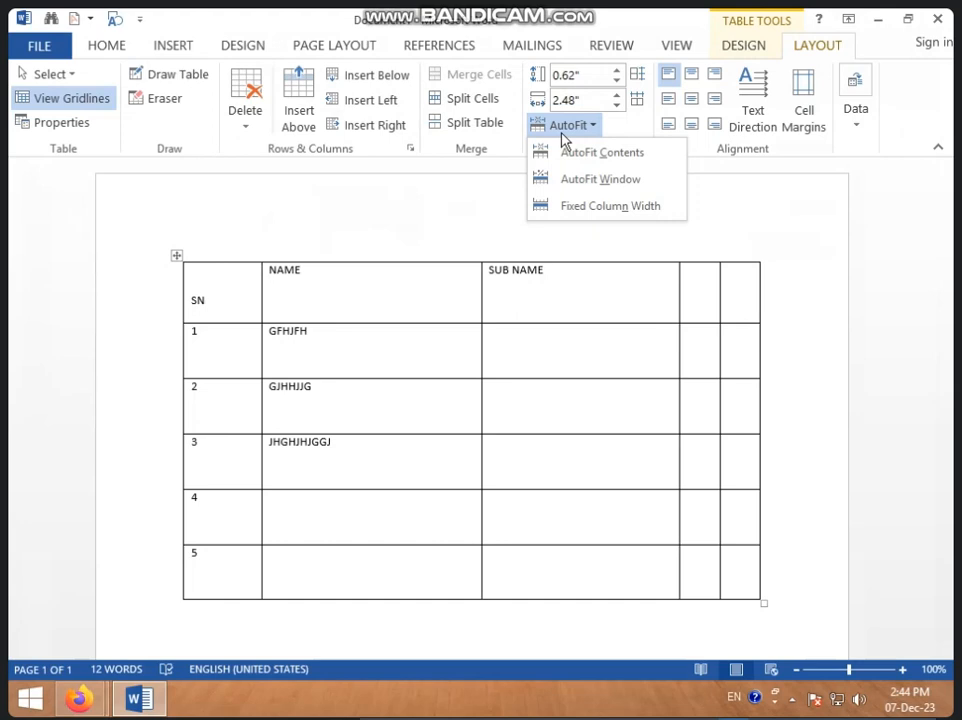
pyautogui.click(604, 180)
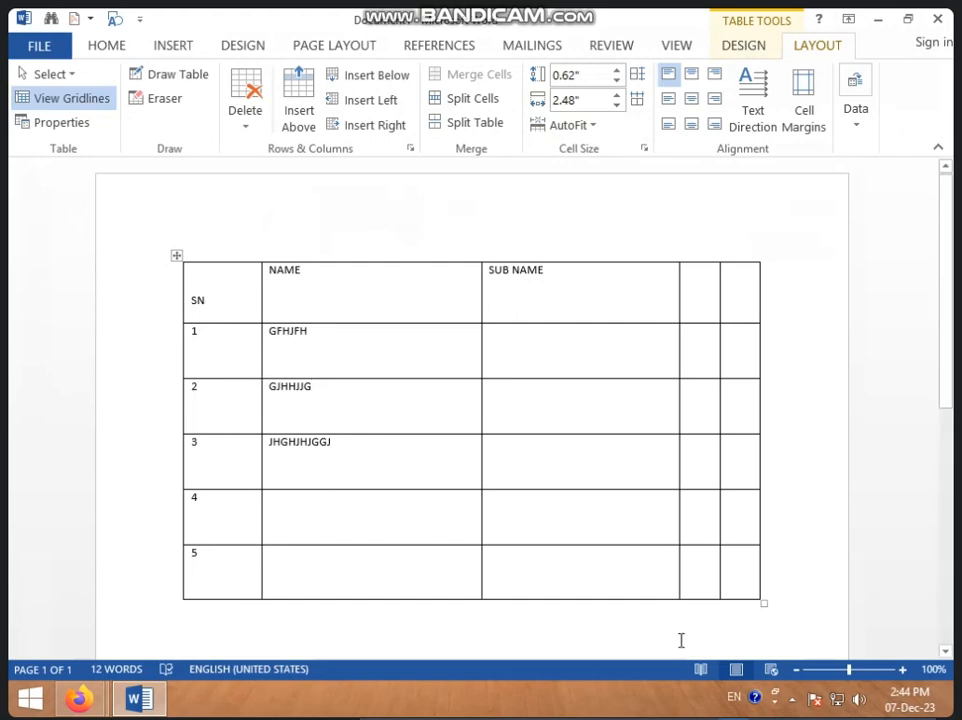
pyautogui.click(222, 306)
pyautogui.click(306, 273)
pyautogui.click(176, 258)
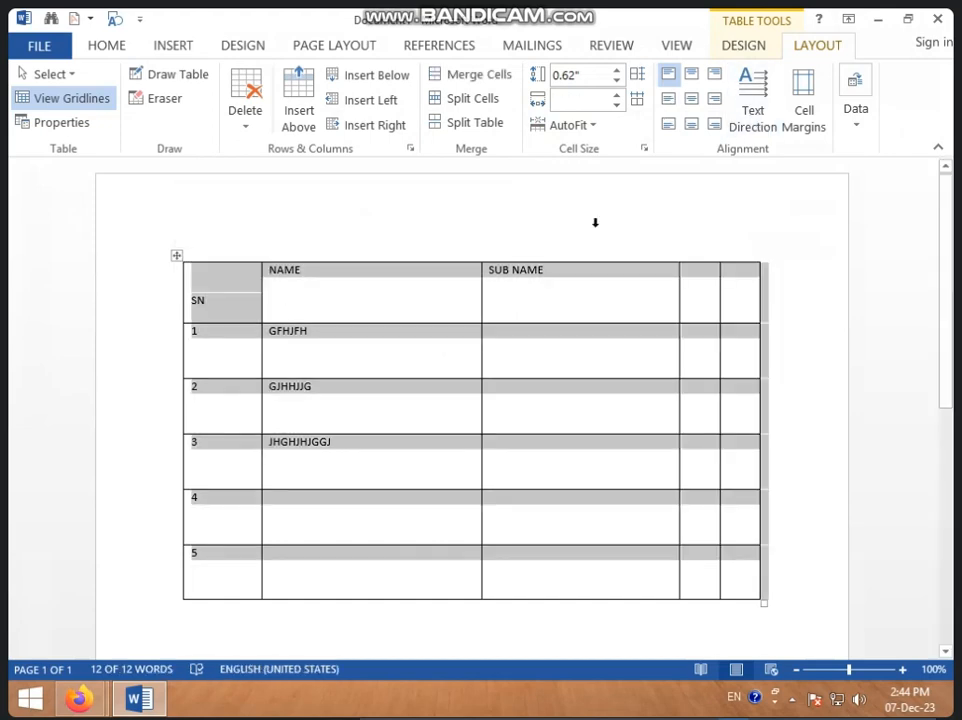
pyautogui.moveTo(419, 309); pyautogui.dragTo(260, 283)
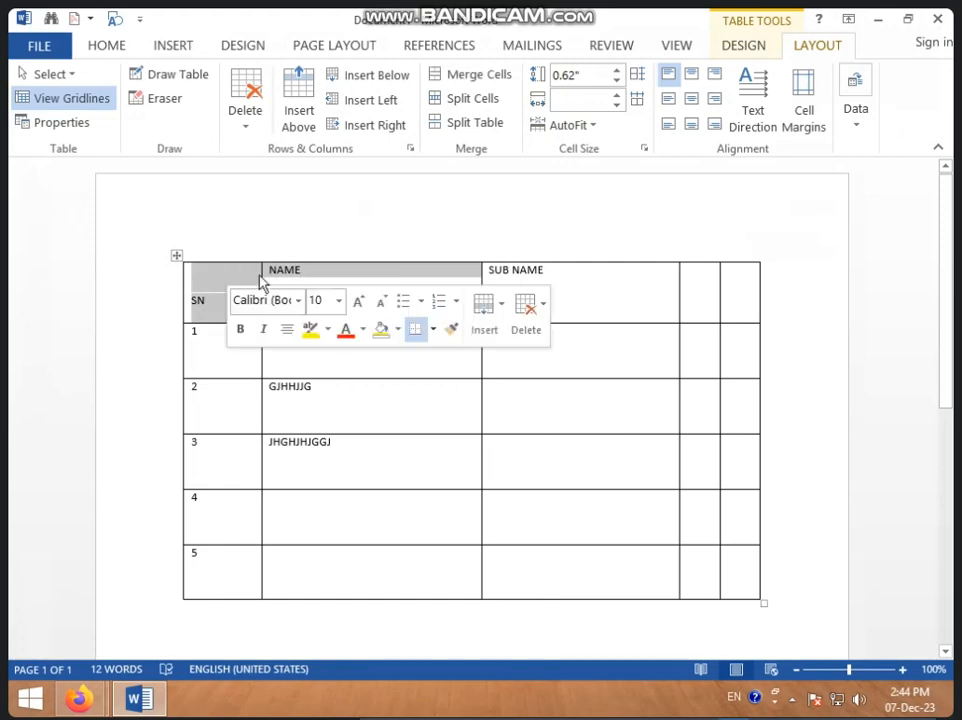
pyautogui.click(328, 274)
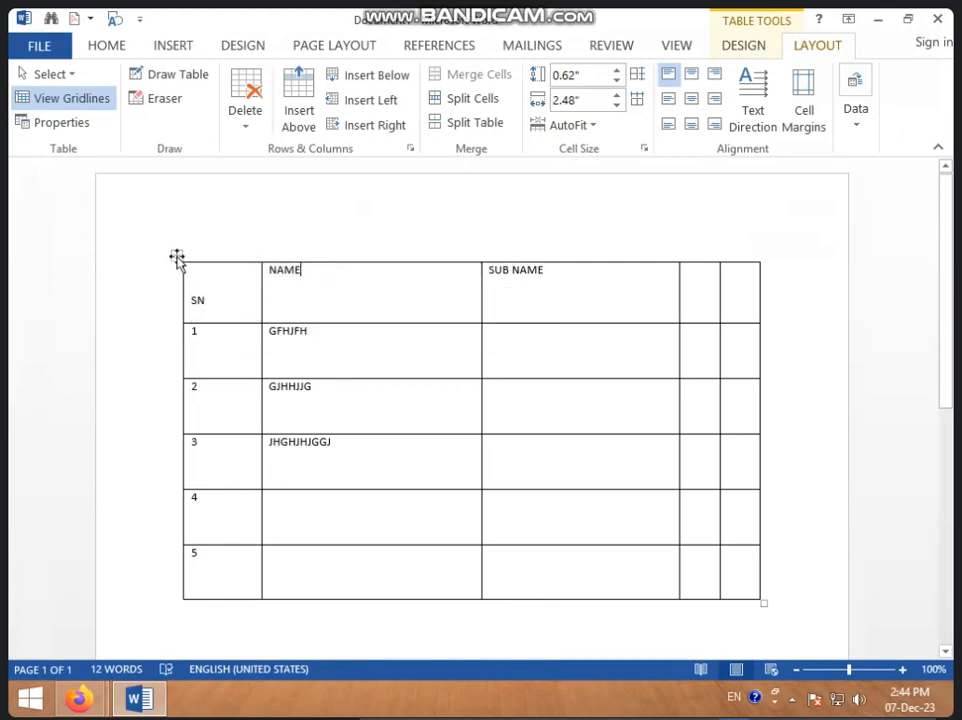
# - Select the whole table and try the Top Center and Top Right alignments on its cell text
pyautogui.click(176, 258)
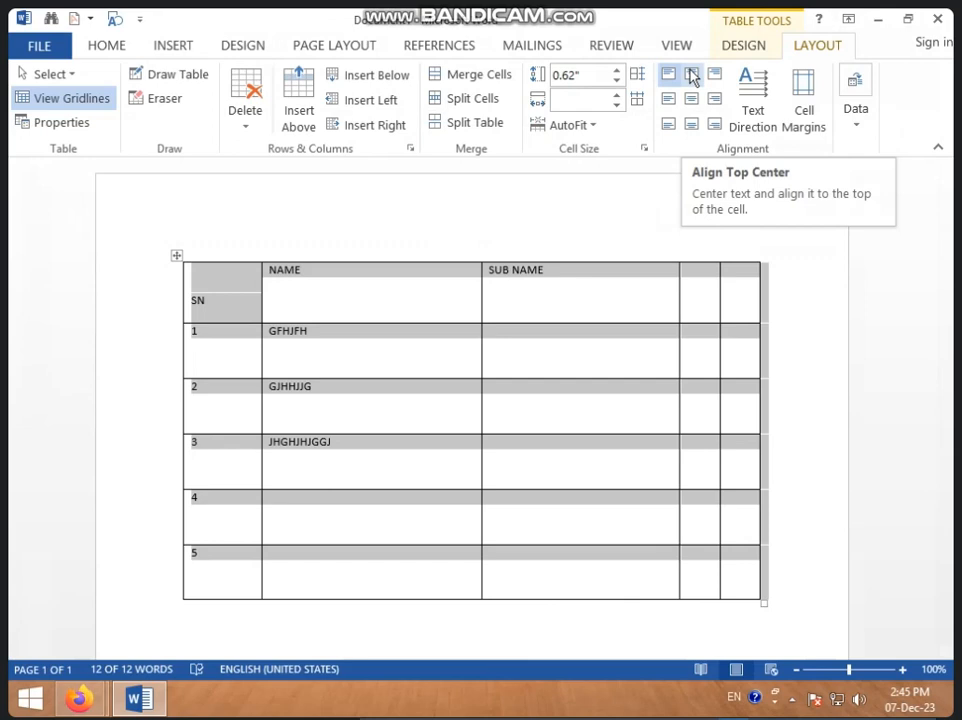
pyautogui.click(691, 76)
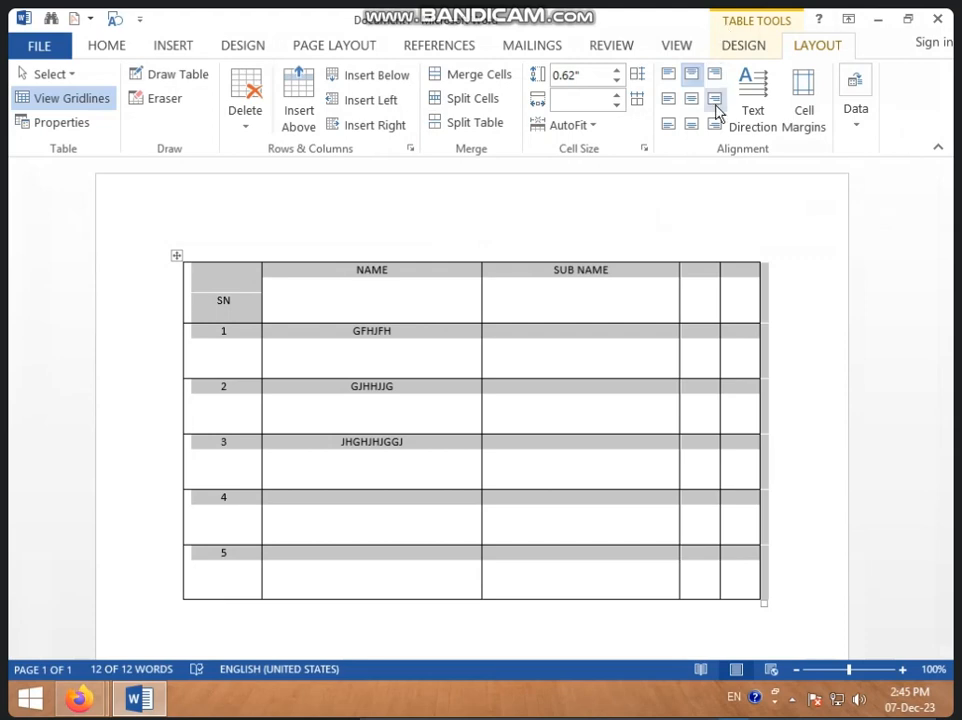
pyautogui.click(719, 75)
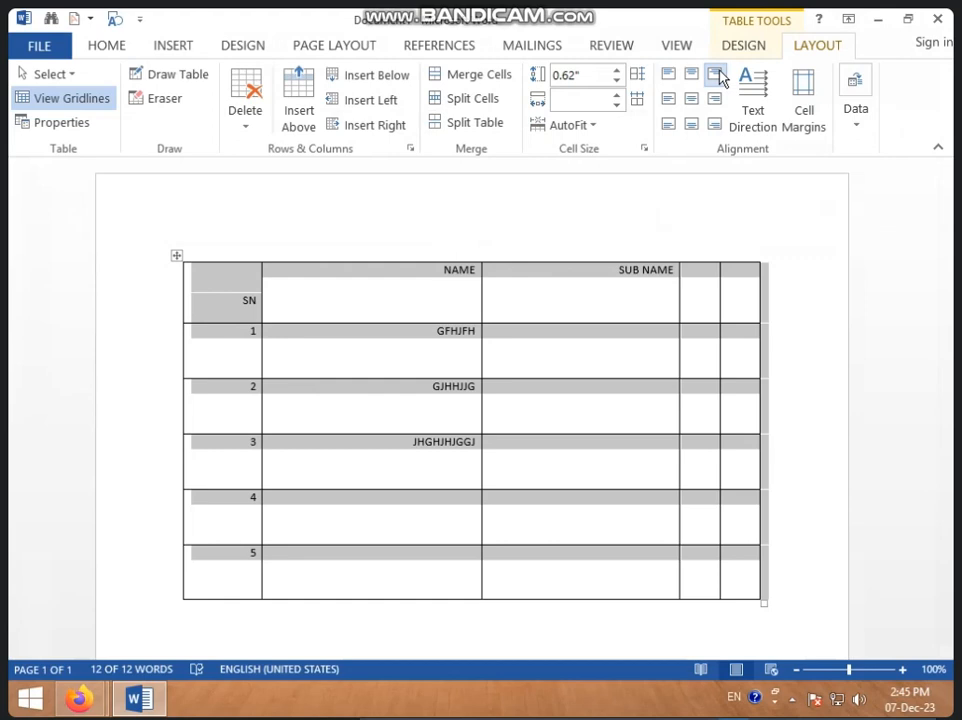
# - Try the Center Left, Center and Center Right alignments on the selected table's text
pyautogui.click(668, 106)
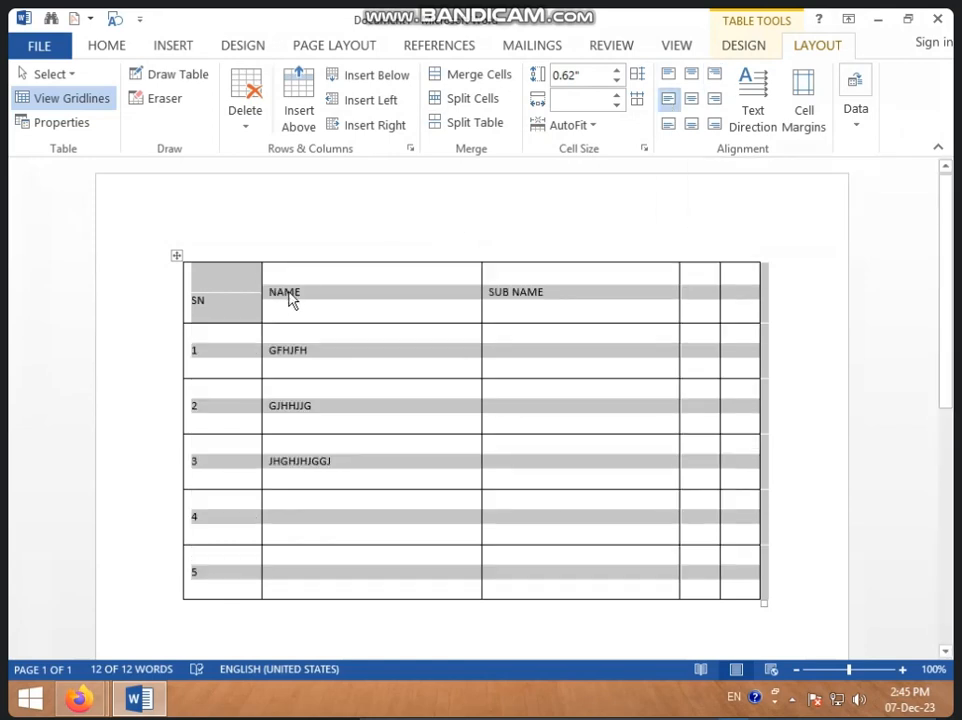
pyautogui.click(690, 102)
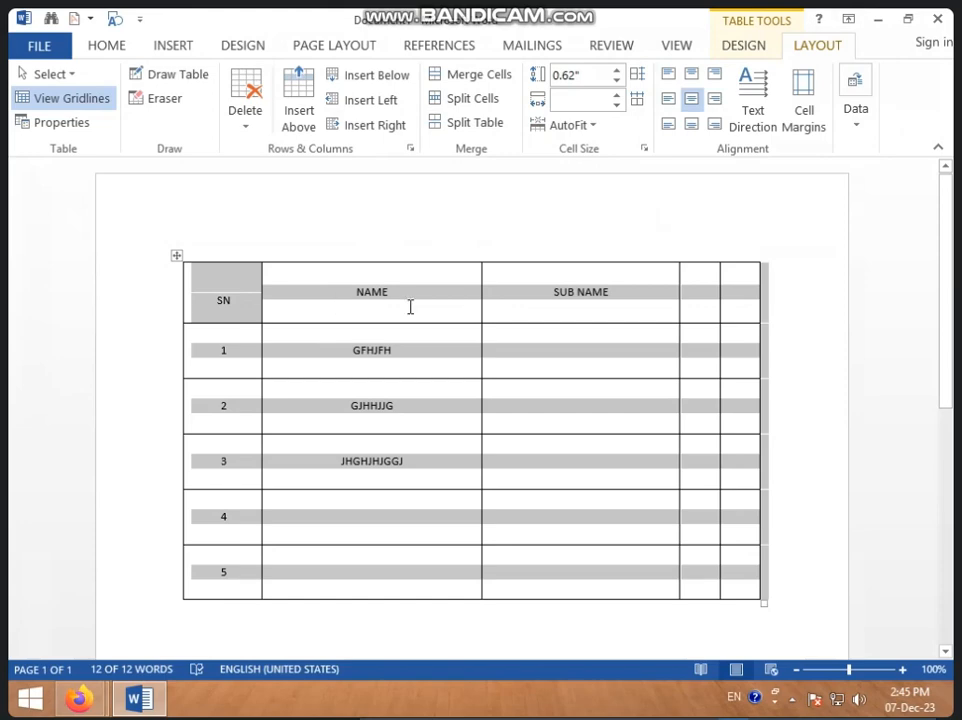
pyautogui.click(715, 99)
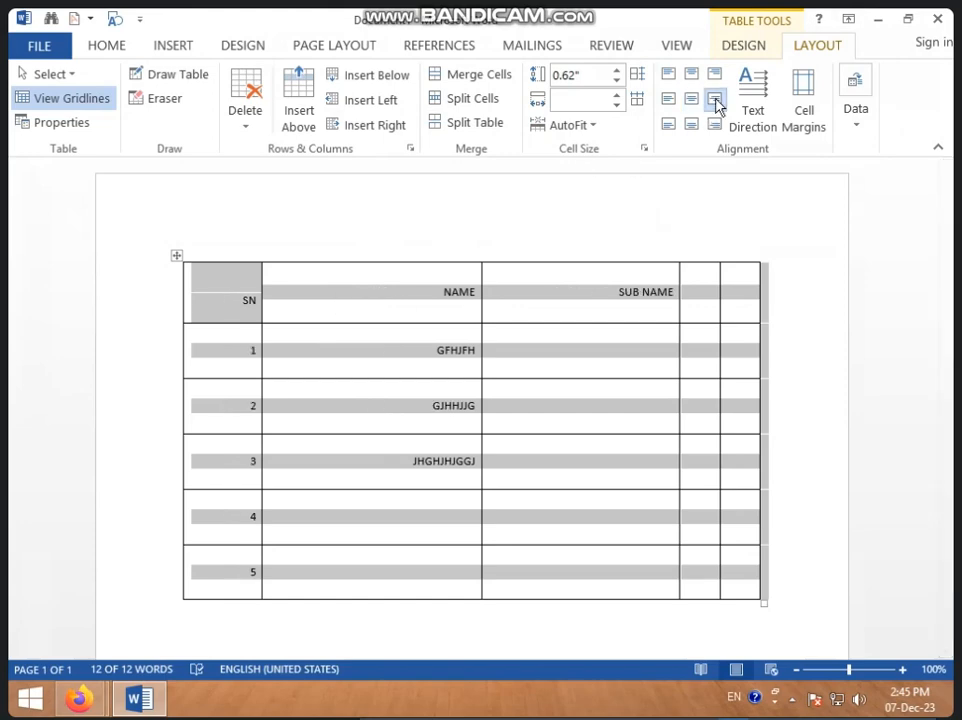
# - Try the Bottom Left, Bottom Center and Bottom Right alignments on the table, and settle on Align Center
pyautogui.click(668, 126)
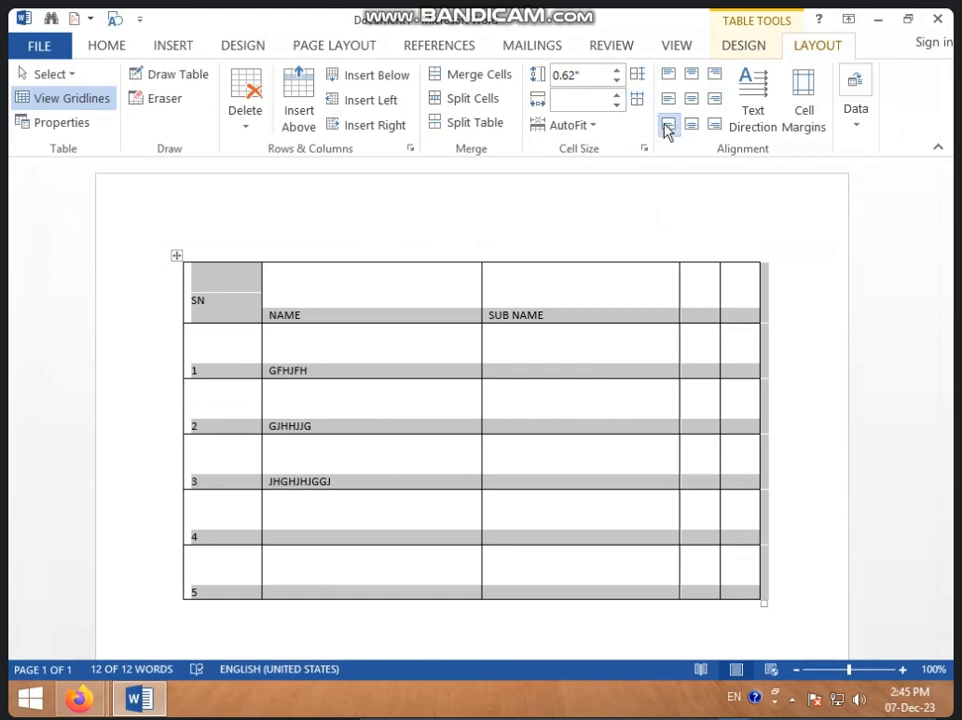
pyautogui.click(691, 124)
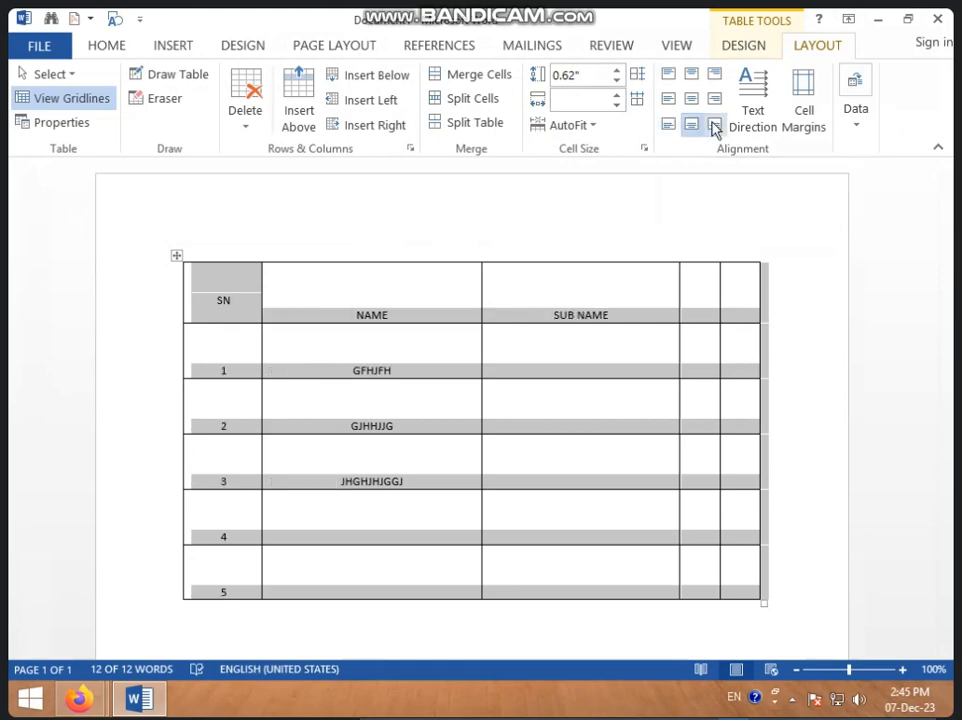
pyautogui.click(715, 125)
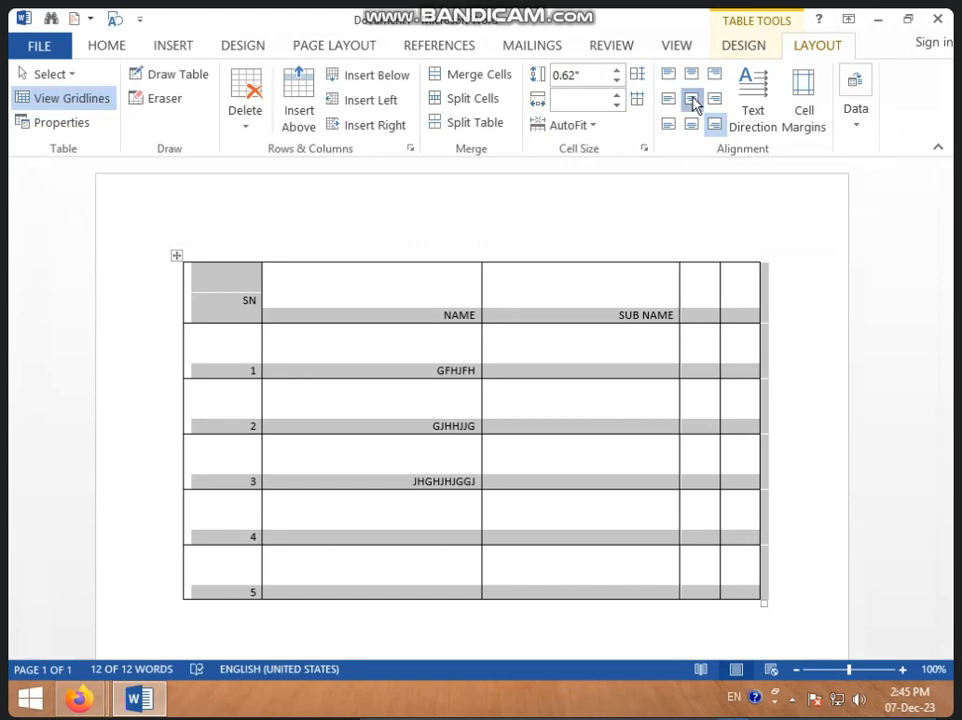
pyautogui.click(692, 101)
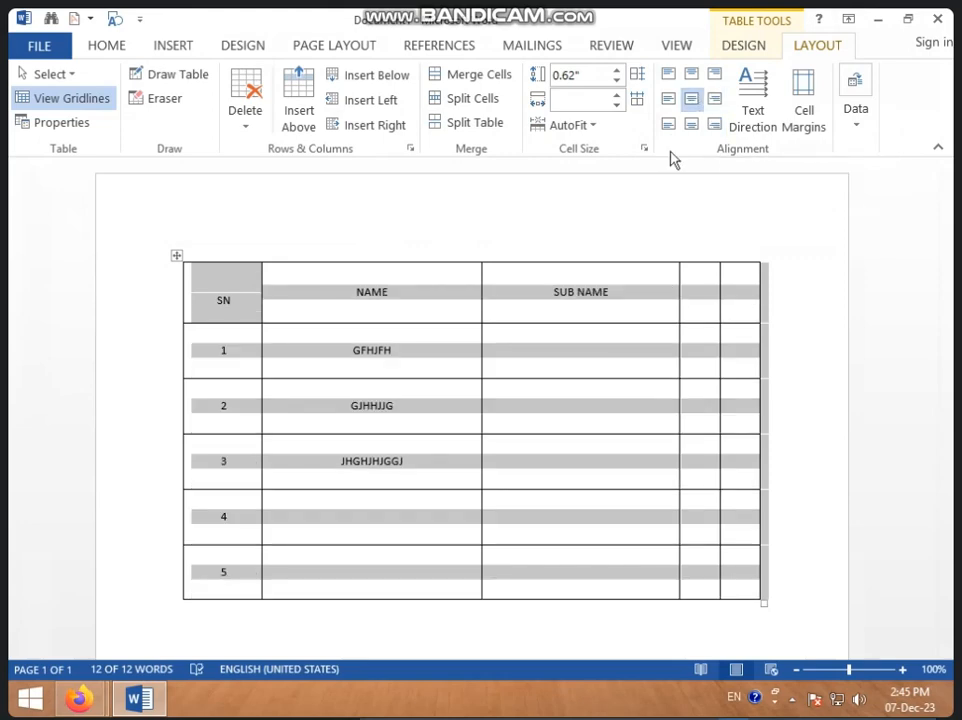
# - Cycle the text direction of the whole table through the vertical orientations and back to horizontal
pyautogui.click(753, 115)
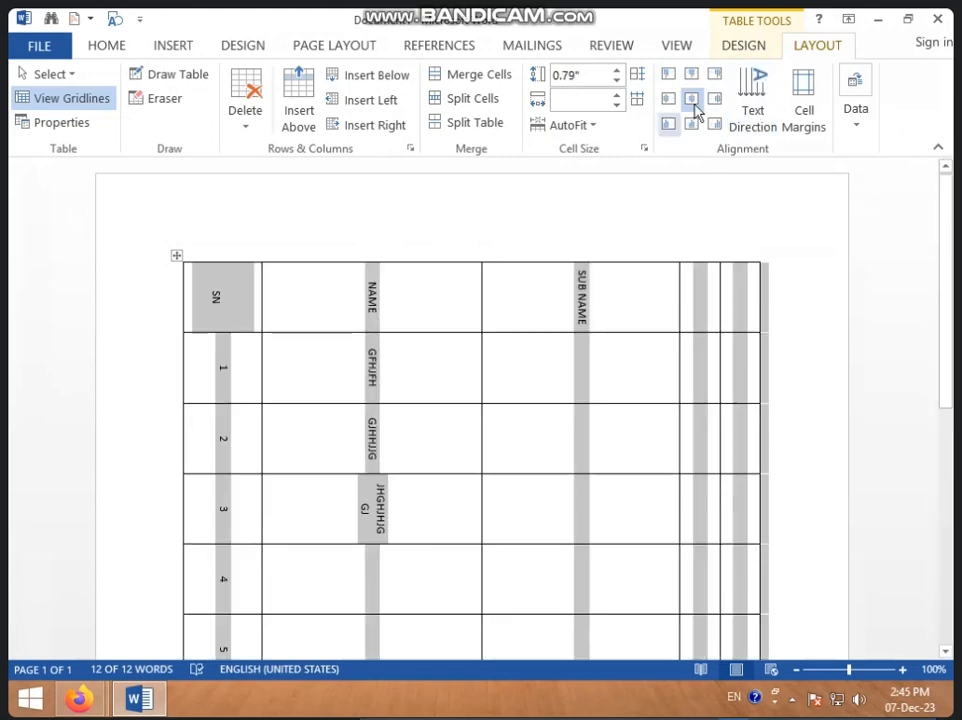
pyautogui.click(753, 110)
pyautogui.click(753, 110)
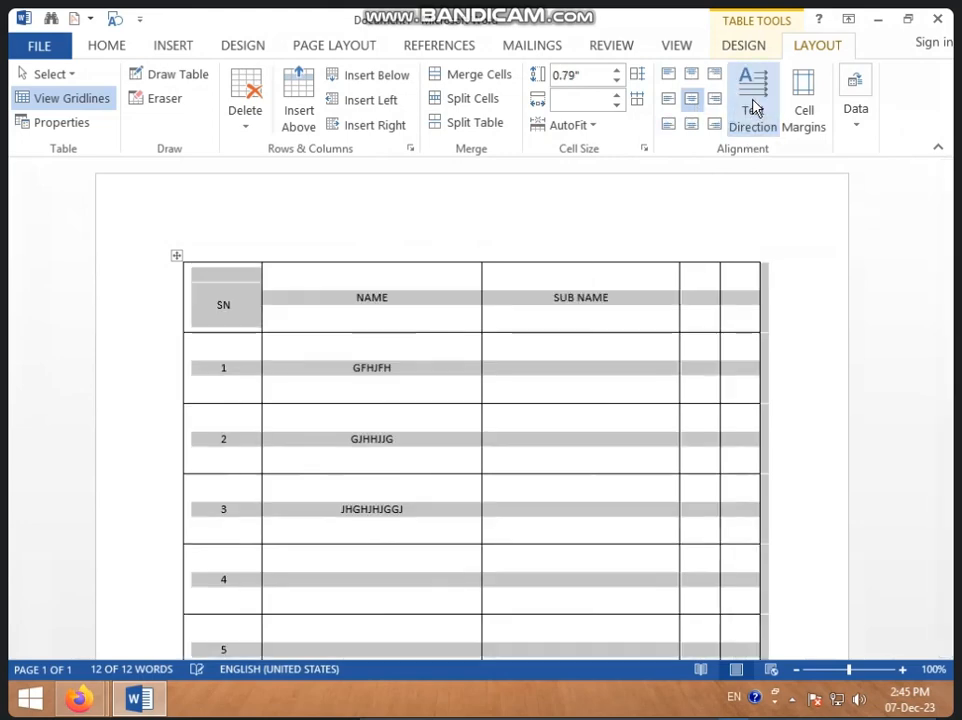
# - Rotate only the NAME heading's text to vertical, reading from top to bottom
pyautogui.click(344, 303)
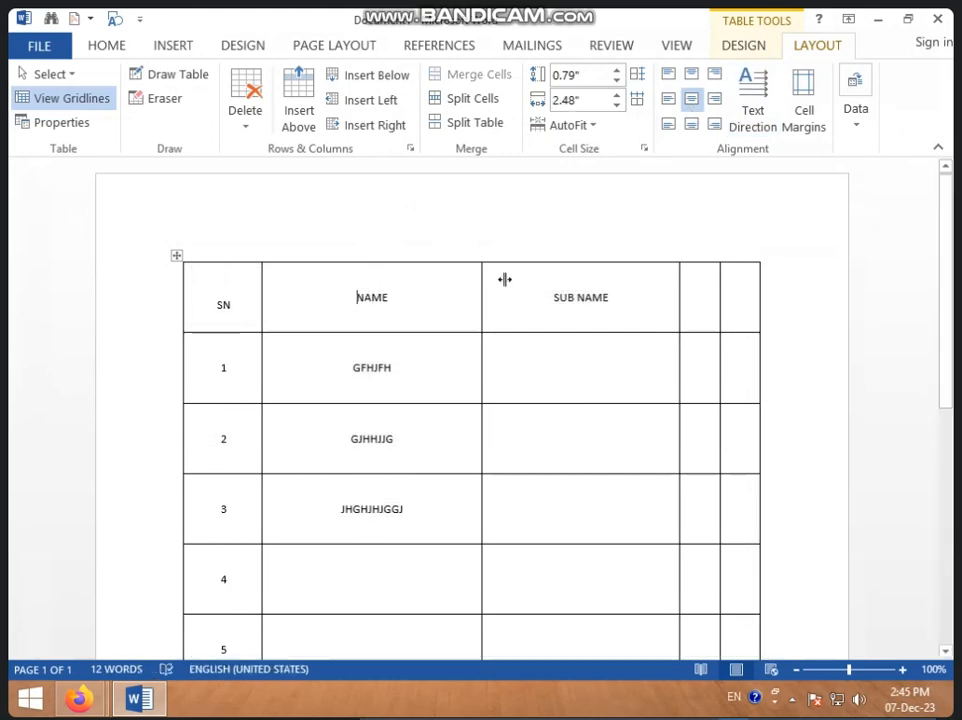
pyautogui.click(763, 120)
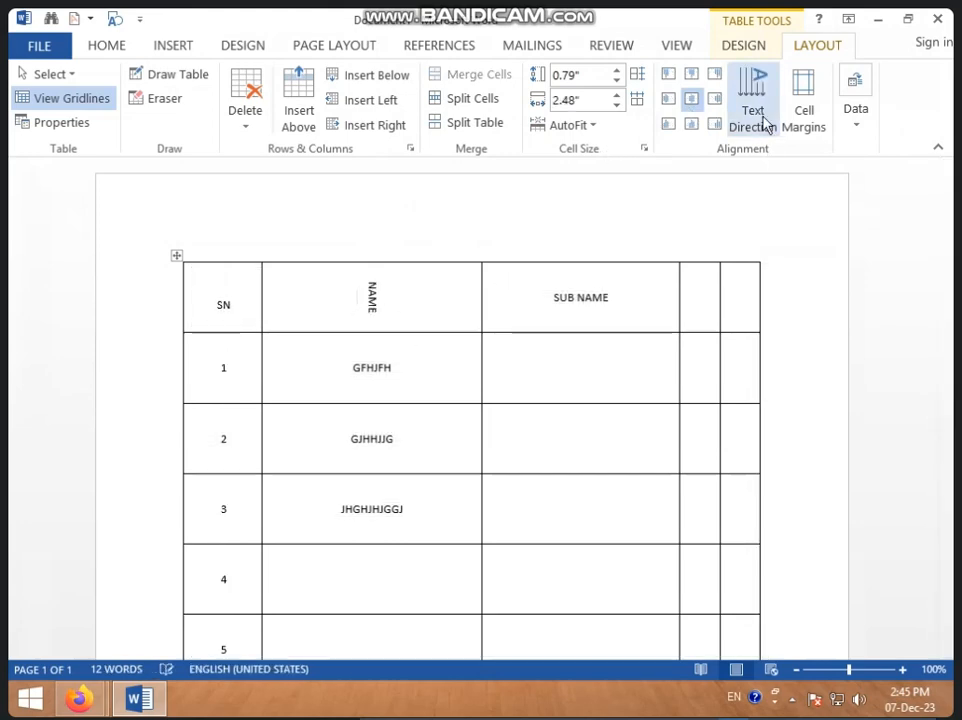
# - Cycle the NAME heading's text direction through both vertical orientations and return it to horizontal
pyautogui.click(765, 120)
pyautogui.click(765, 120)
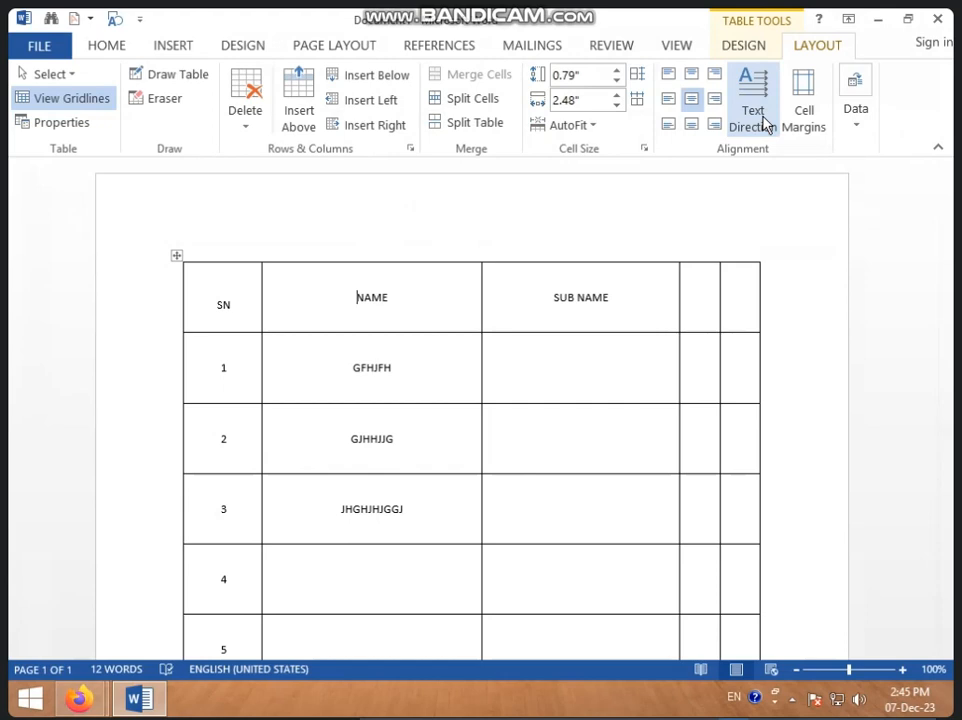
pyautogui.click(765, 120)
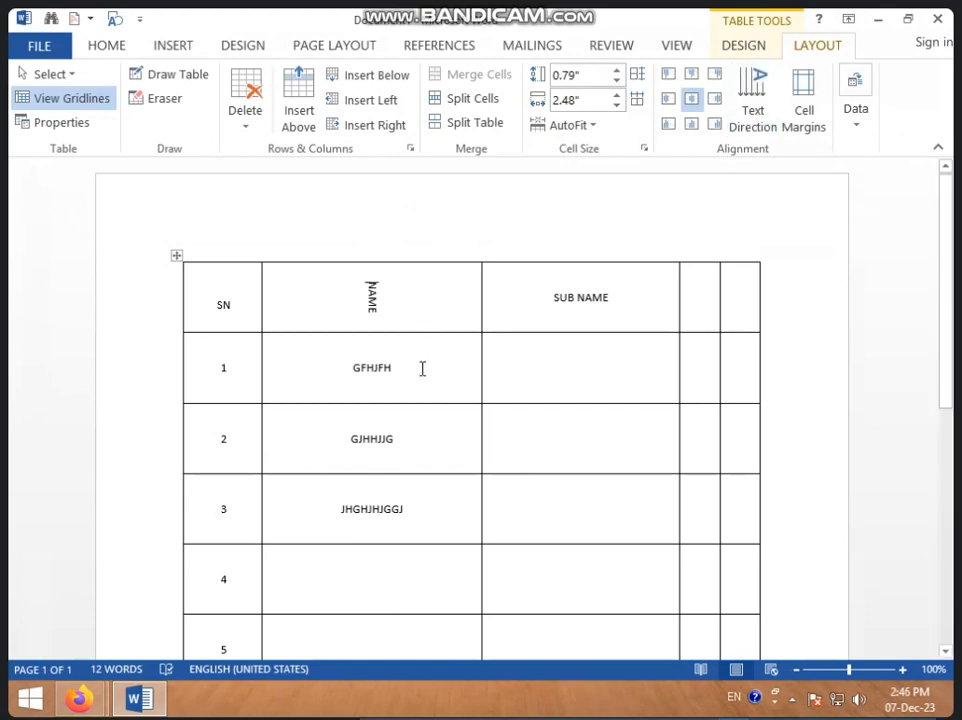
pyautogui.click(756, 120)
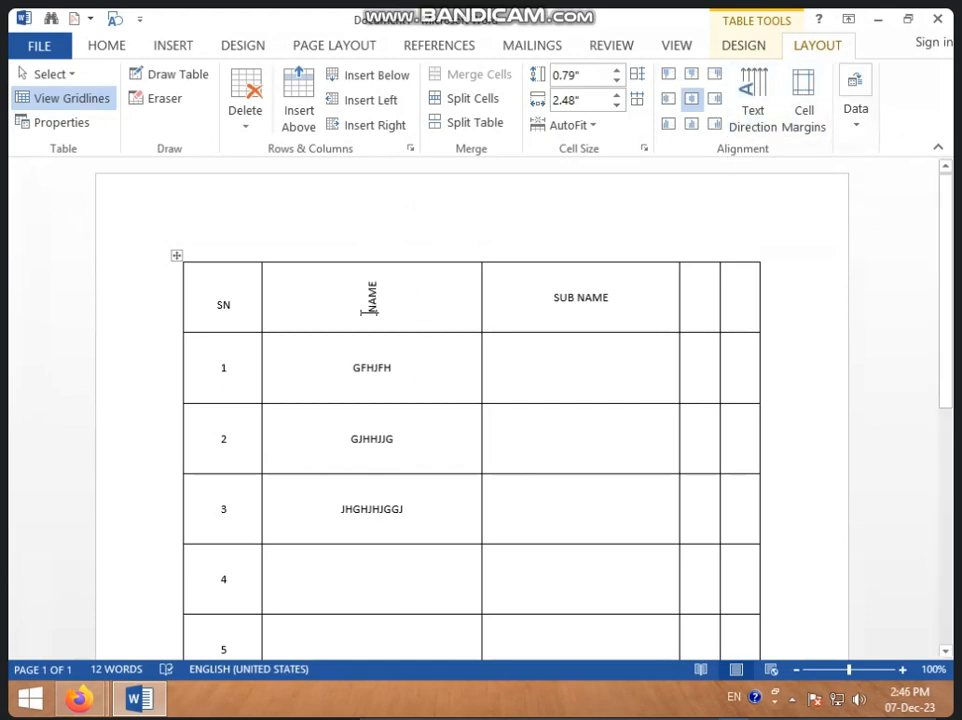
pyautogui.click(756, 90)
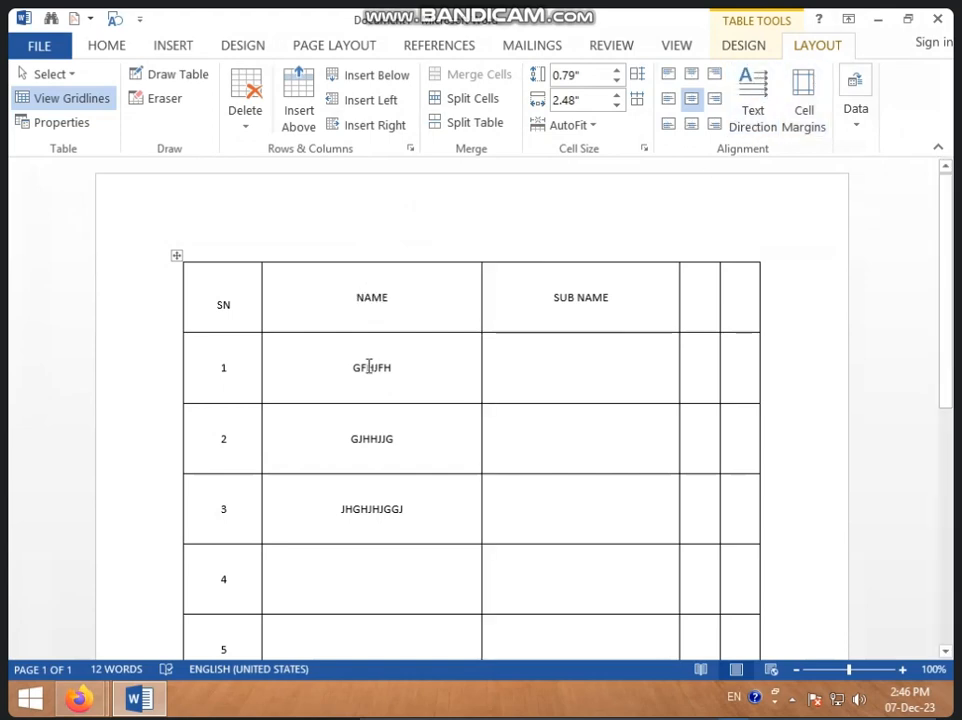
# - Examine the table's default cell margin, cell spacing and resize options without changing them
pyautogui.click(810, 112)
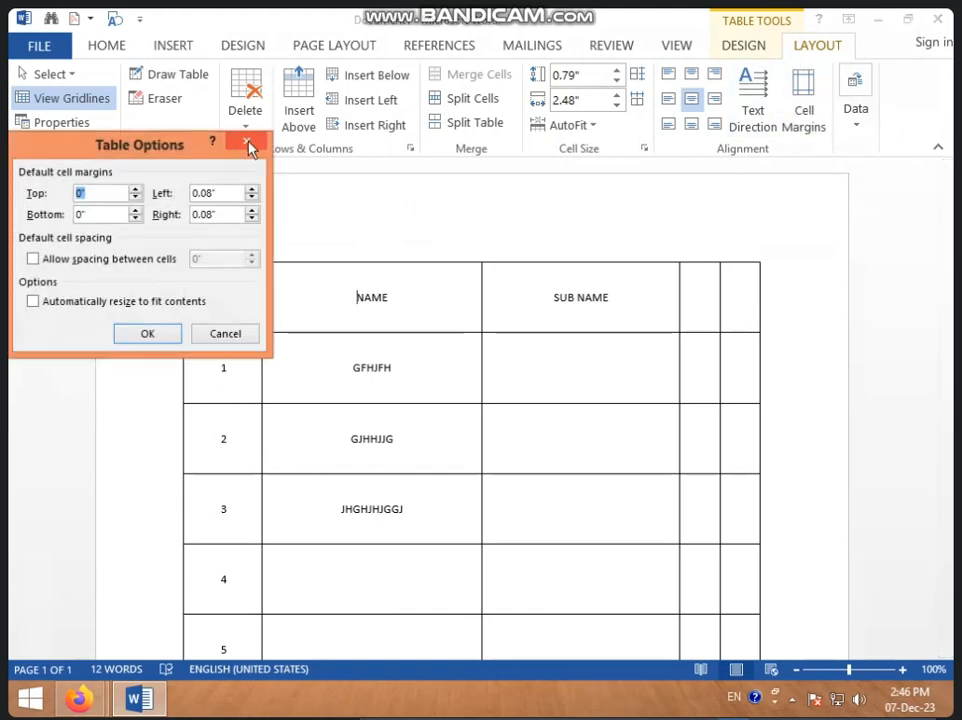
pyautogui.click(248, 147)
pyautogui.scroll(-1, 300, 385)
pyautogui.scroll(1, 303, 395)
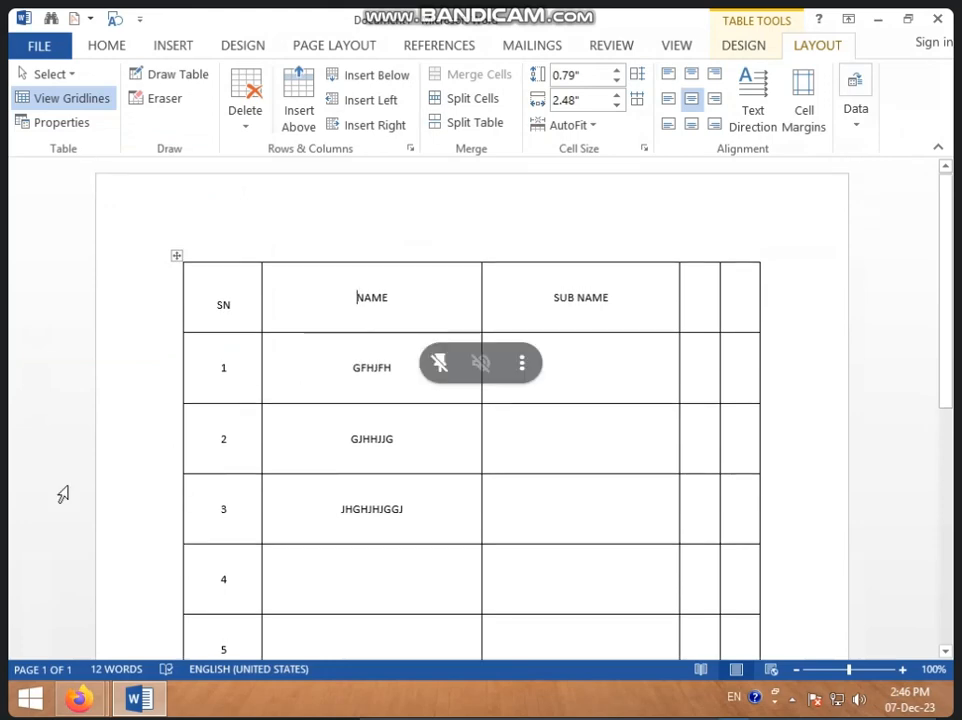
pyautogui.scroll(-6, 195, 429)
pyautogui.scroll(6, 167, 470)
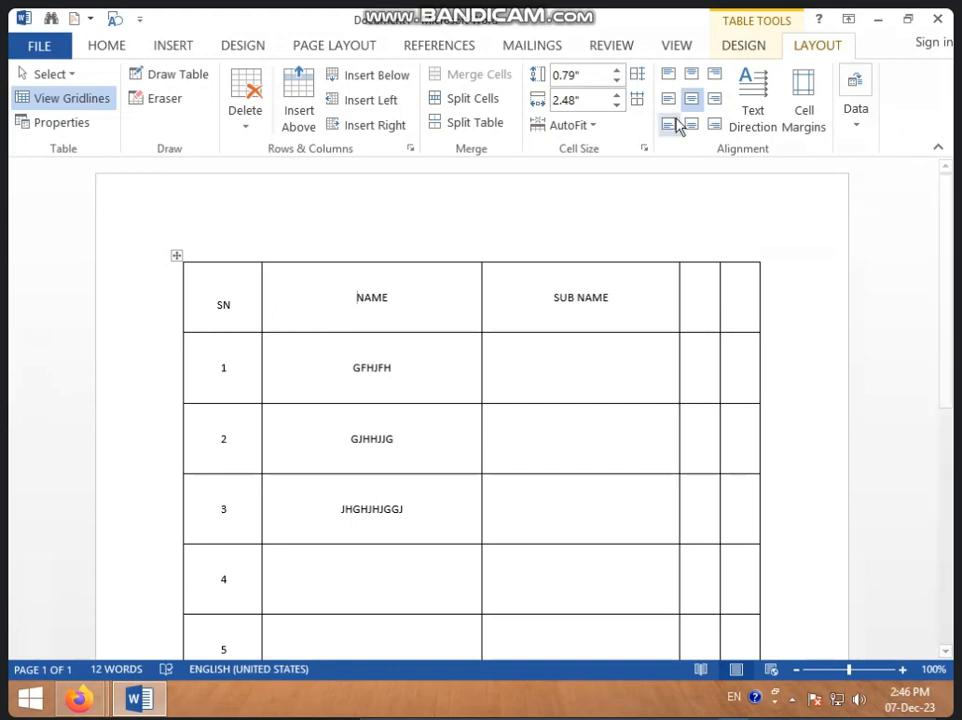
pyautogui.click(801, 120)
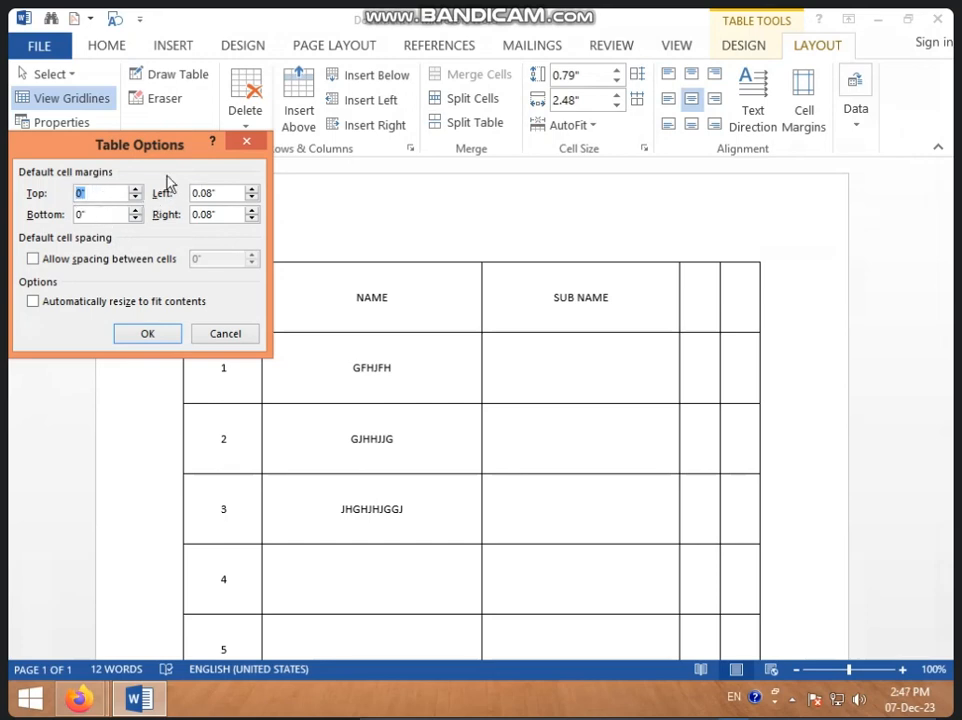
pyautogui.click(248, 142)
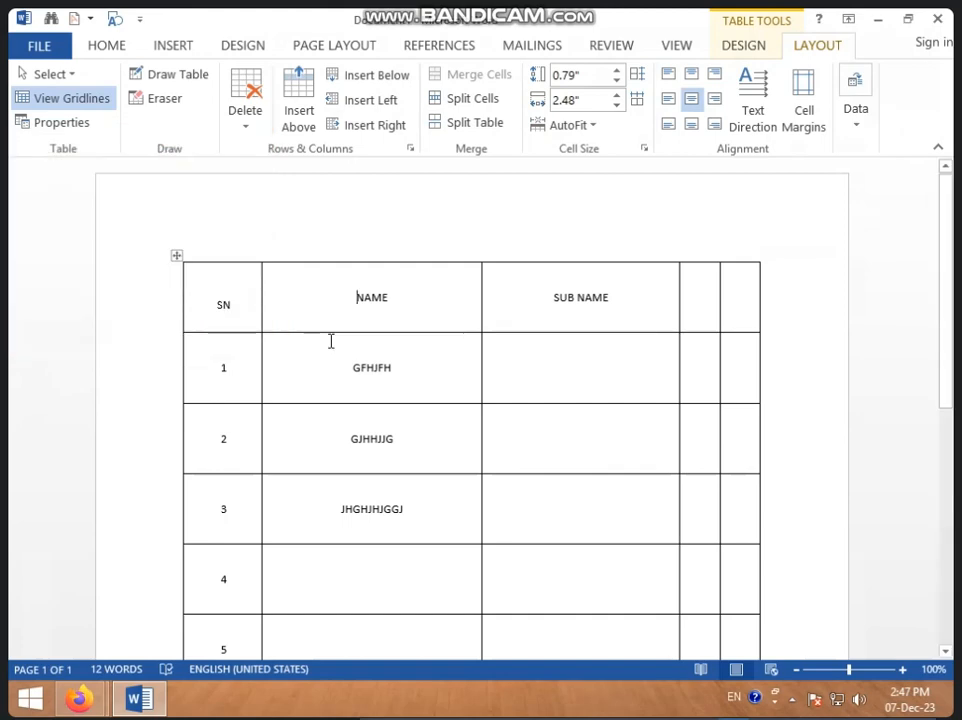
# - Try deleting the whole table together with its text, and undo the deletion
pyautogui.click(177, 256)
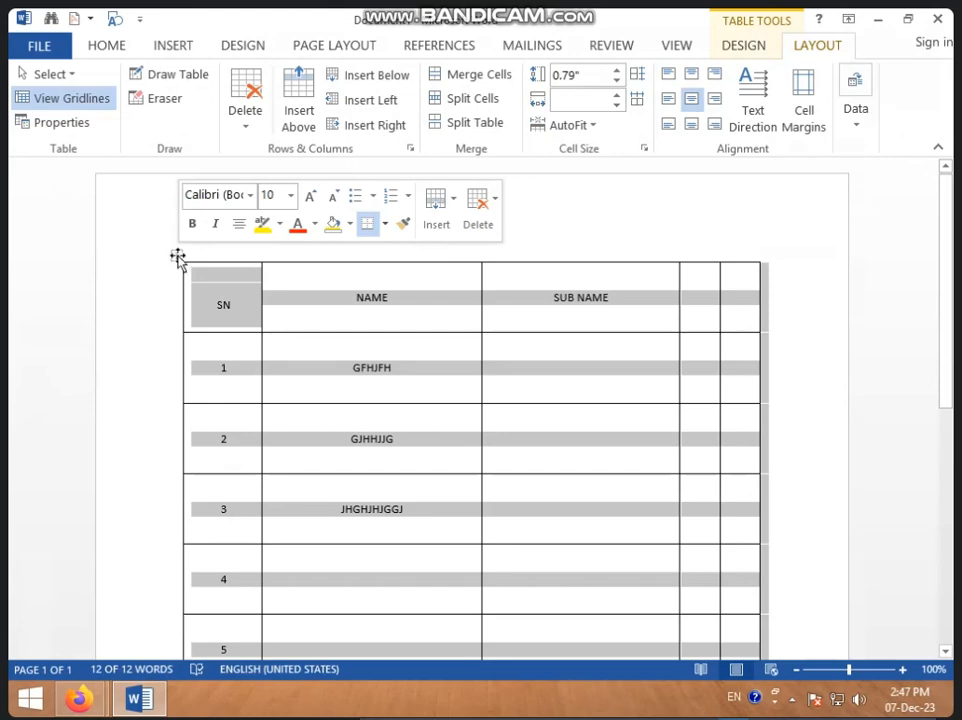
pyautogui.press('BackSpace')
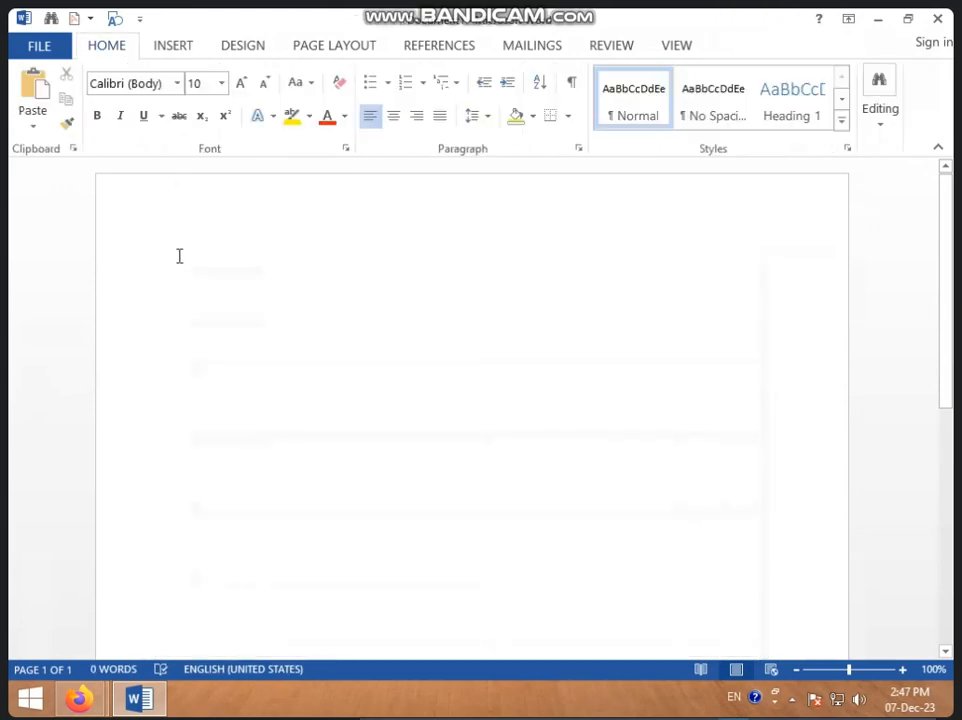
pyautogui.hotkey('ctrl', 'z')
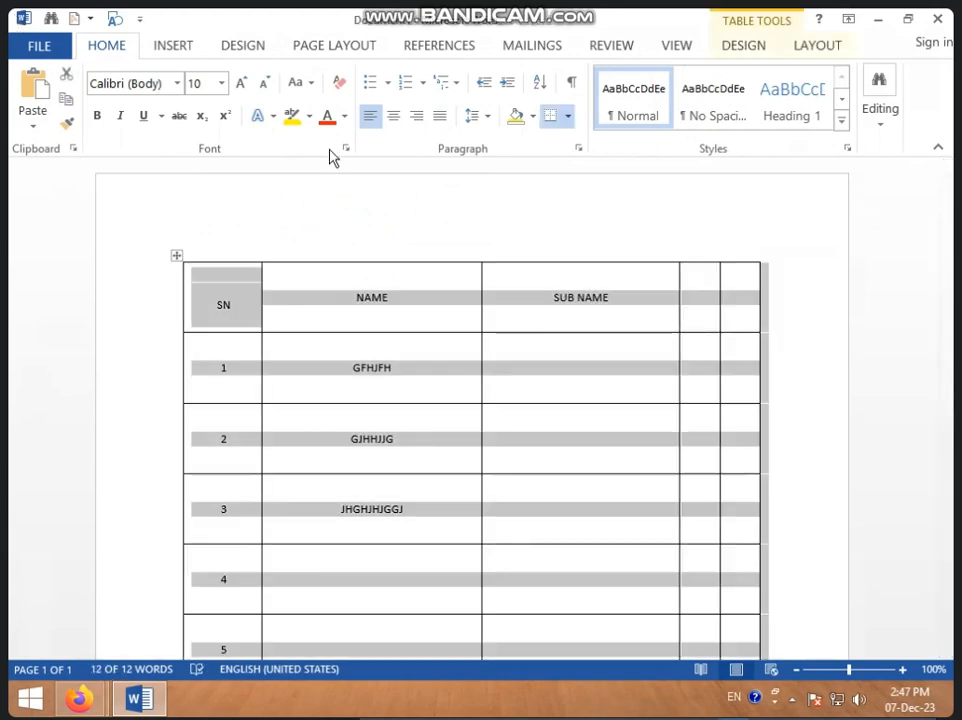
# - Clear all the text from the selected table's cells, and delete the emptied table itself
pyautogui.press('Delete')
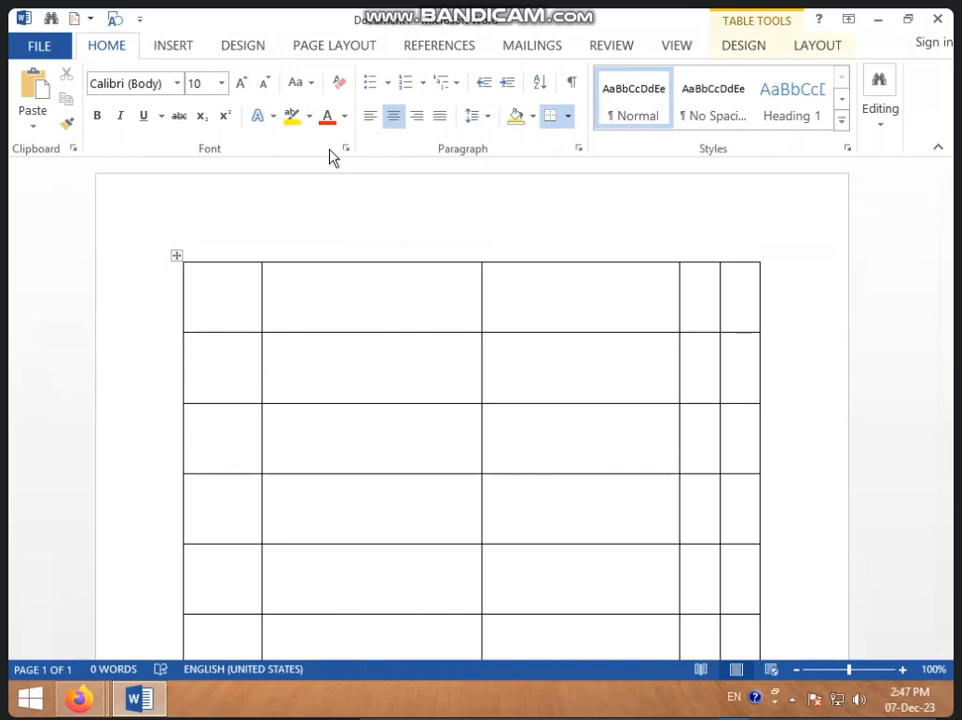
pyautogui.click(177, 258)
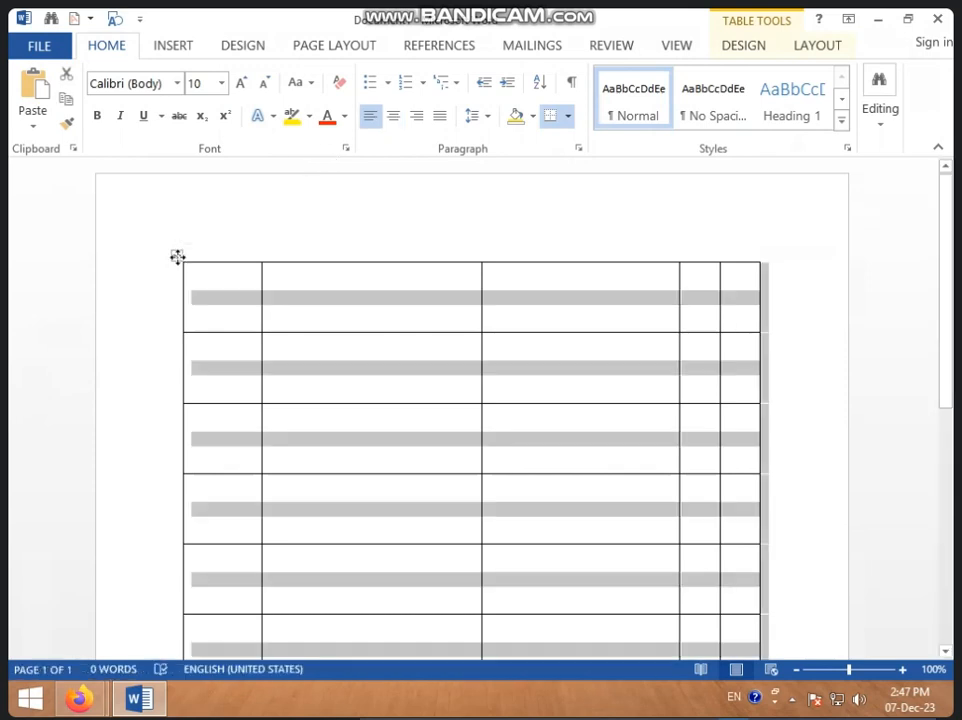
pyautogui.rightClick(177, 258)
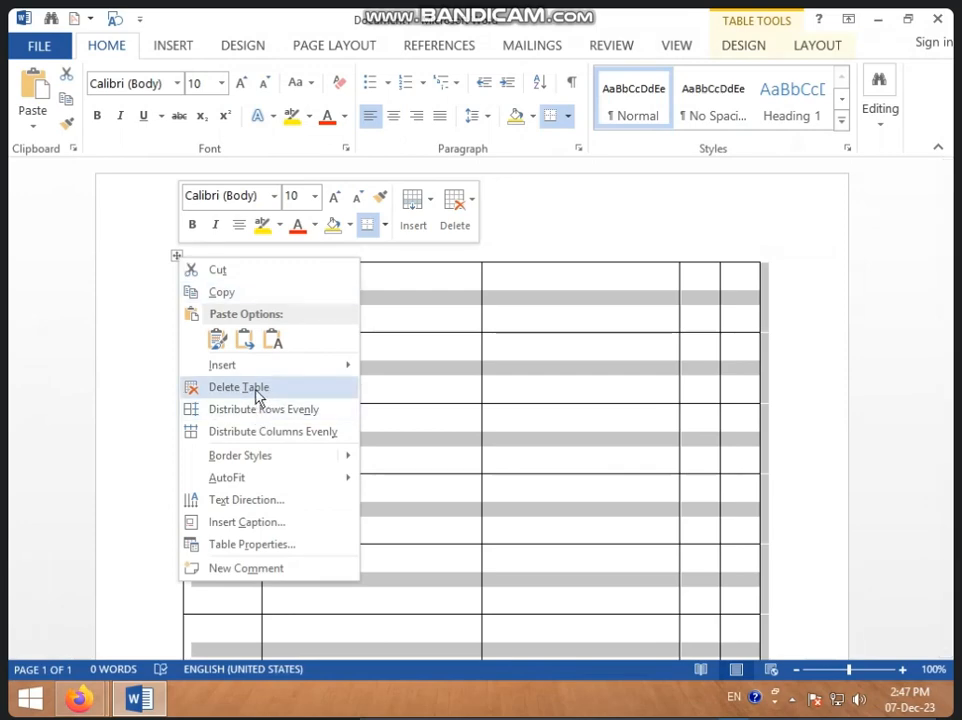
pyautogui.press('Escape')
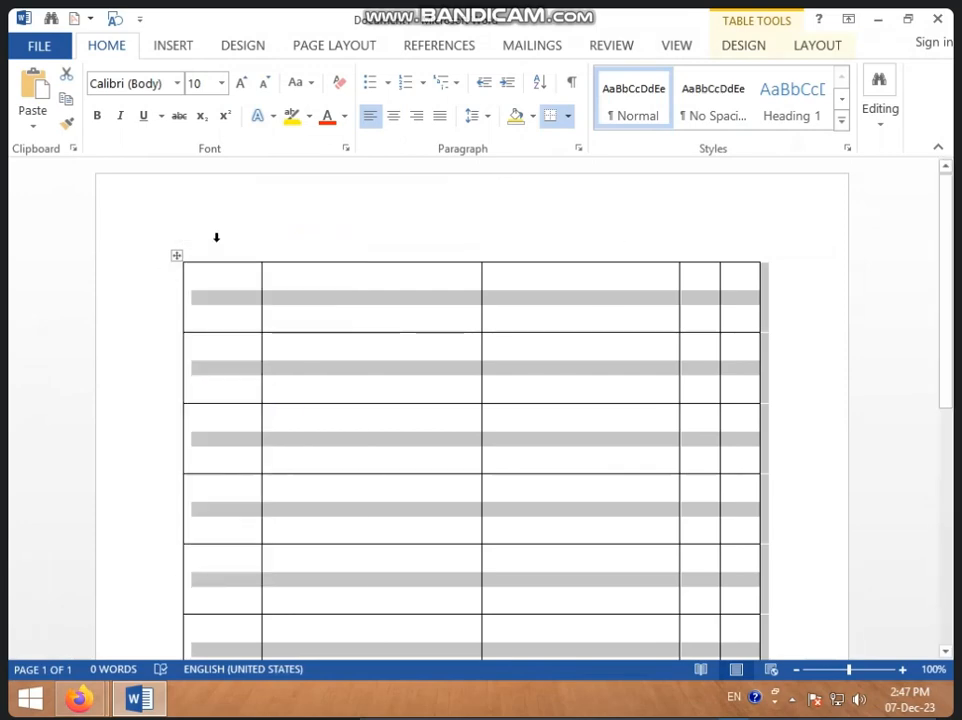
pyautogui.press('BackSpace')
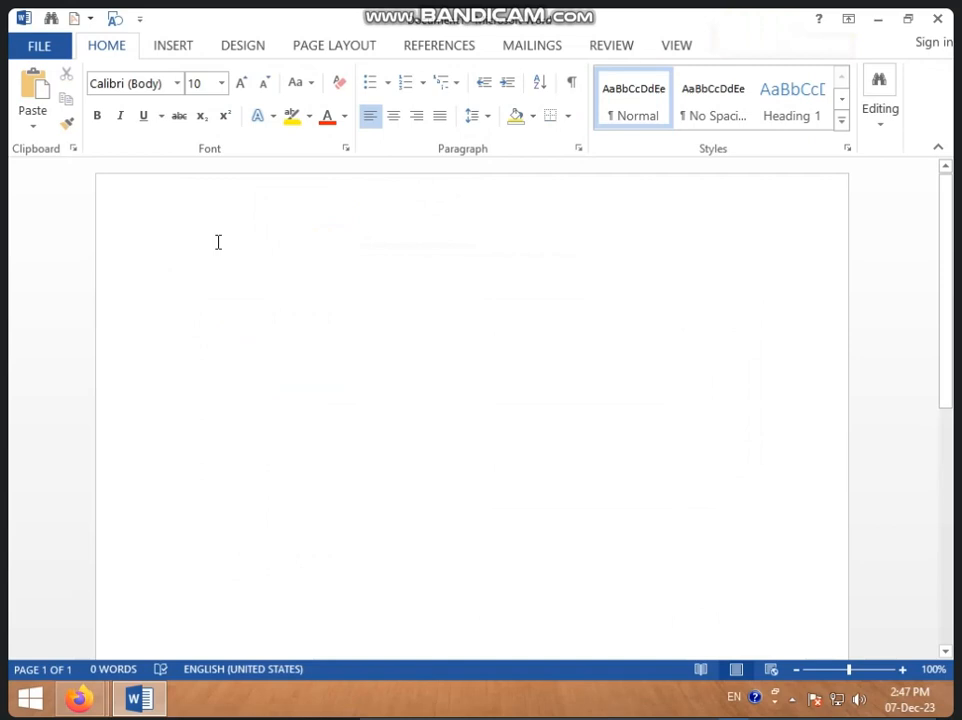
# - Insert a table of five columns and three rows, and enter GHFGHFGHFFHGF in its first cell
pyautogui.click(178, 50)
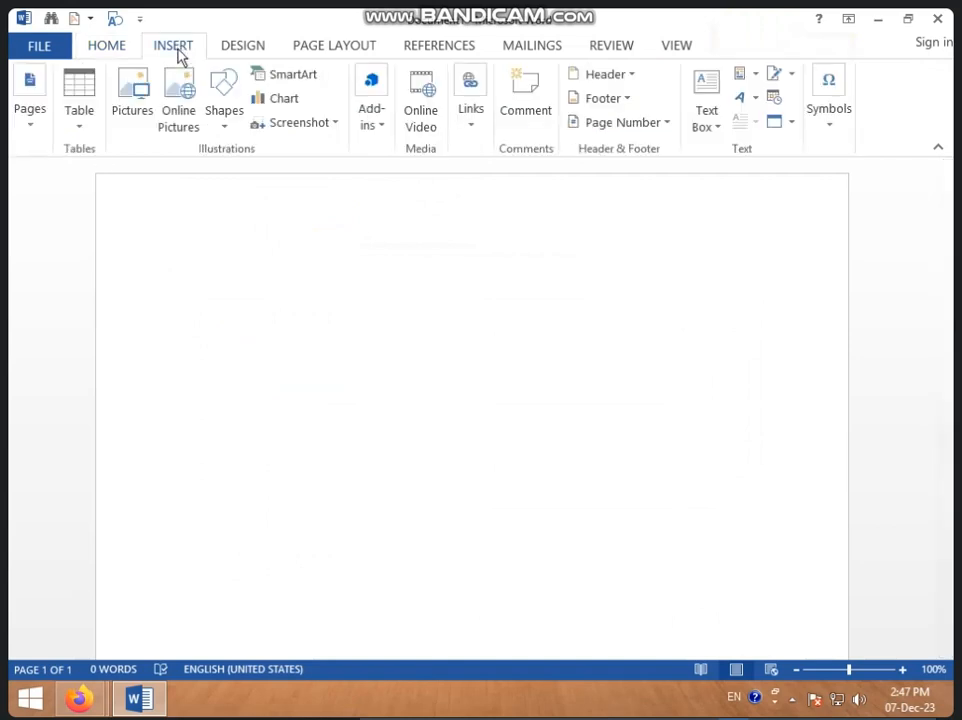
pyautogui.click(82, 124)
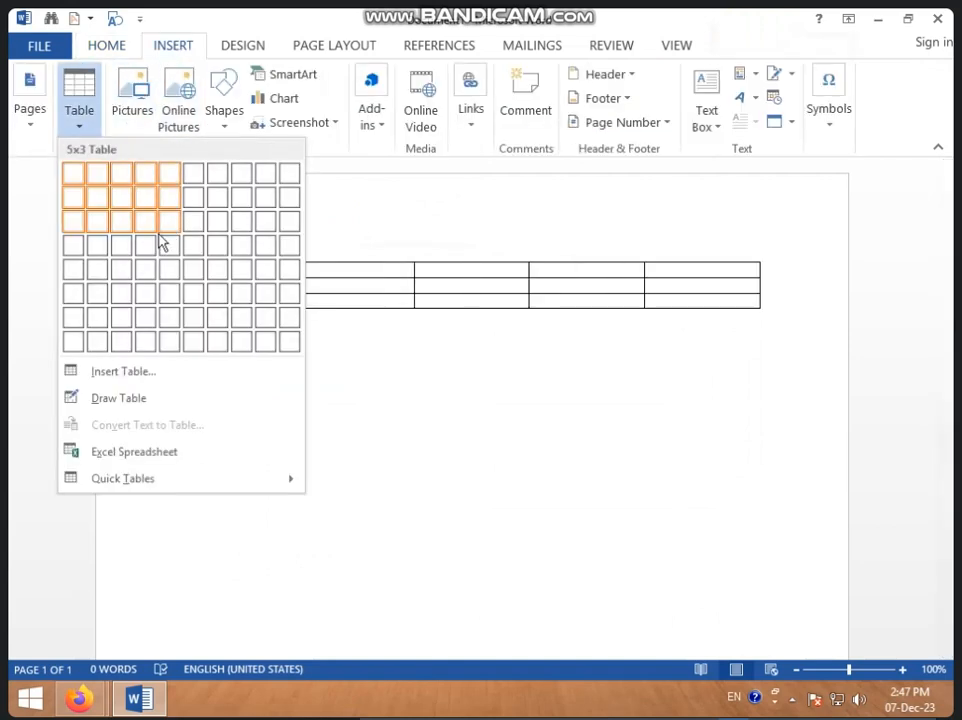
pyautogui.click(161, 243)
pyautogui.write('GHFGHFGHFFHGF')
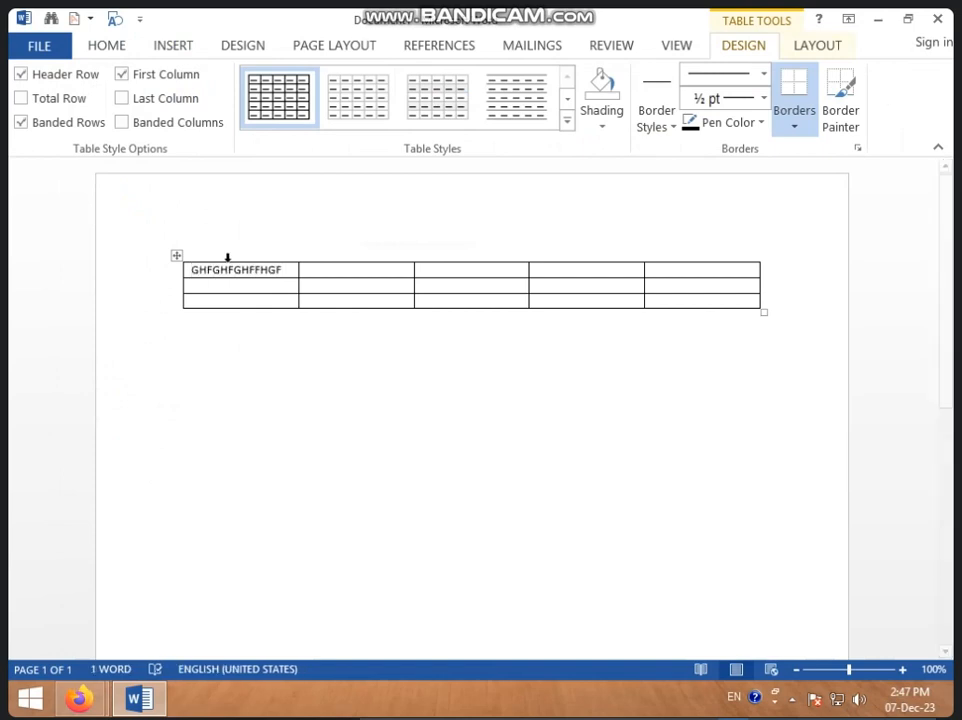
# - Set the new table's default cell margins to 0.06" at the top and 0.05" at the bottom
pyautogui.click(820, 45)
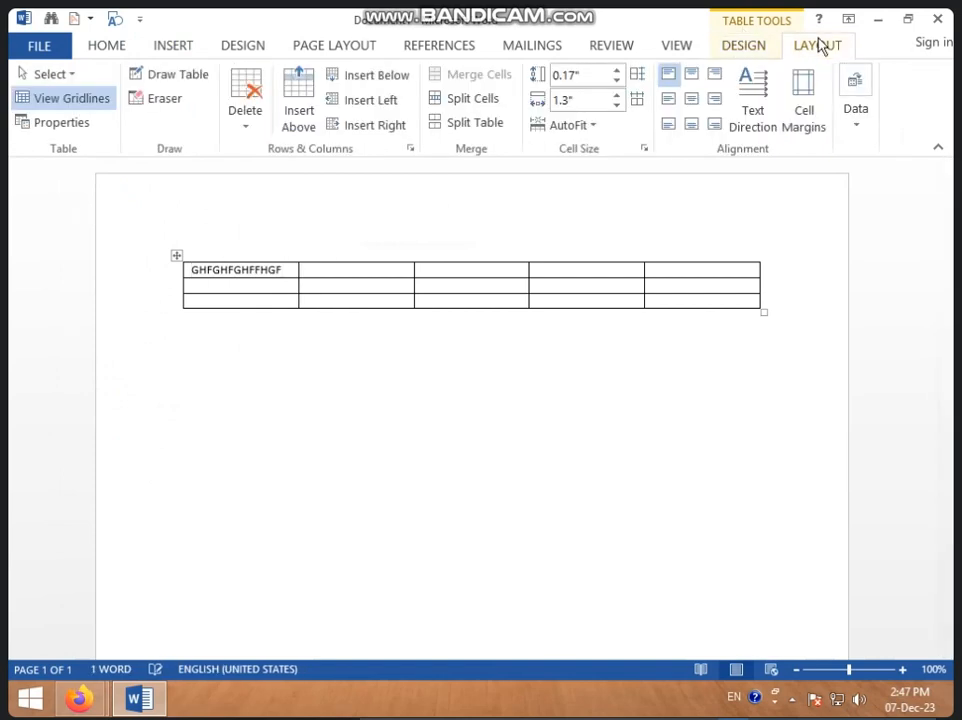
pyautogui.click(800, 118)
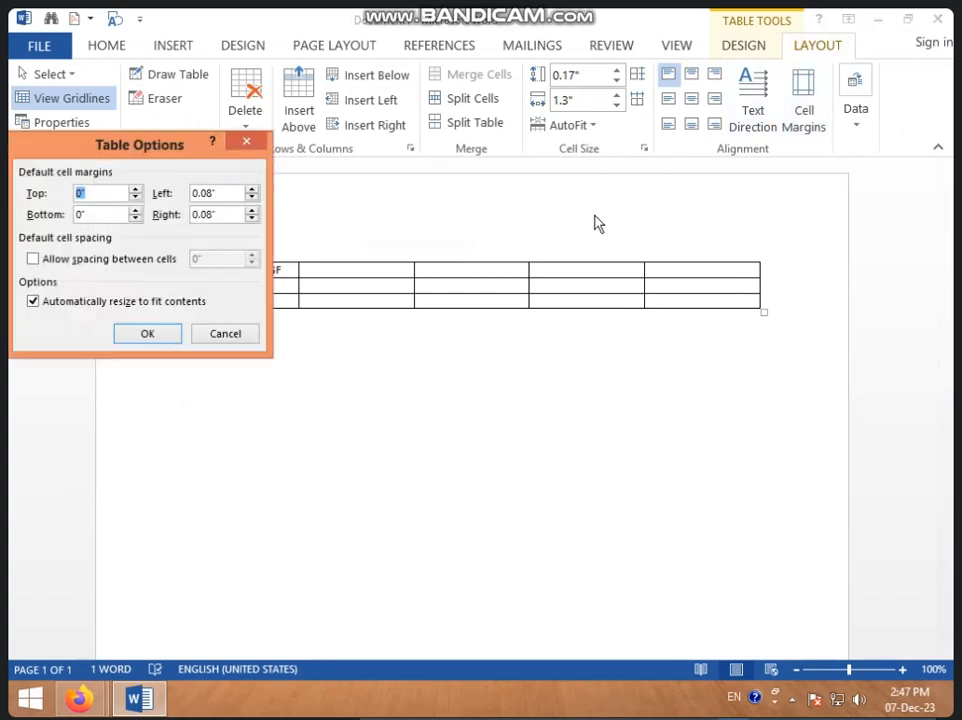
pyautogui.moveTo(122, 146); pyautogui.dragTo(302, 352)
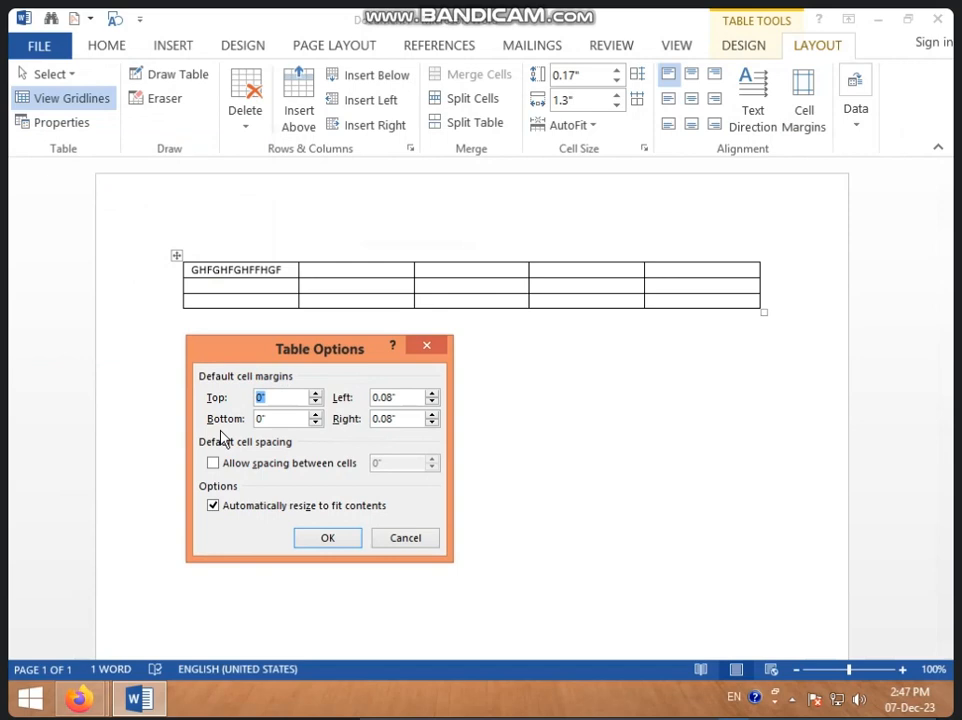
pyautogui.click(316, 393)
pyautogui.click(316, 393)
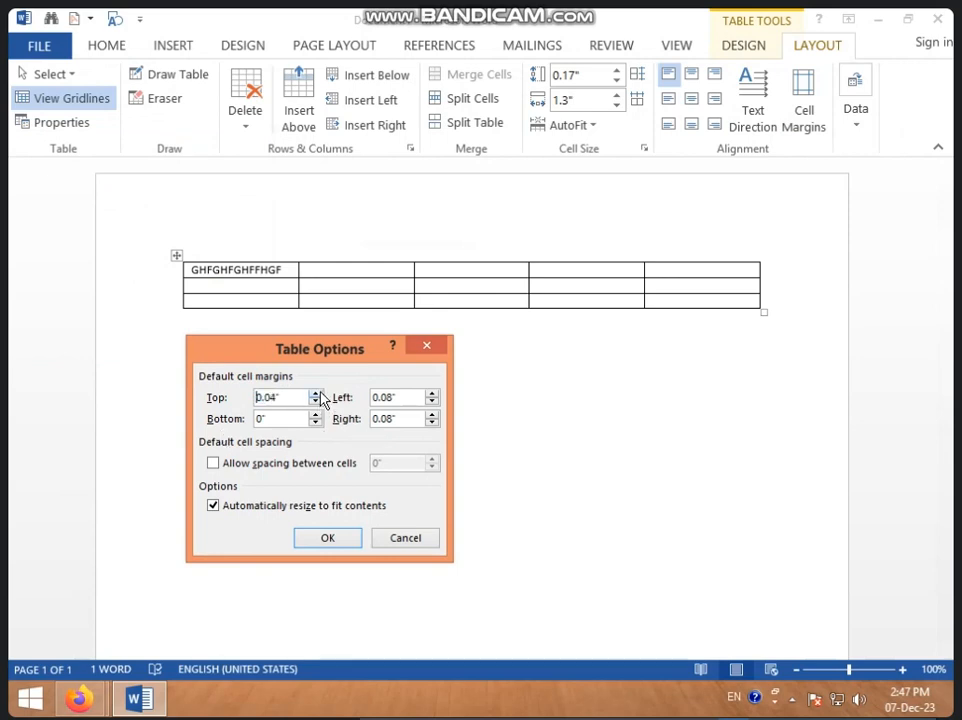
pyautogui.click(316, 393)
pyautogui.click(316, 393)
pyautogui.click(316, 414)
pyautogui.click(322, 540)
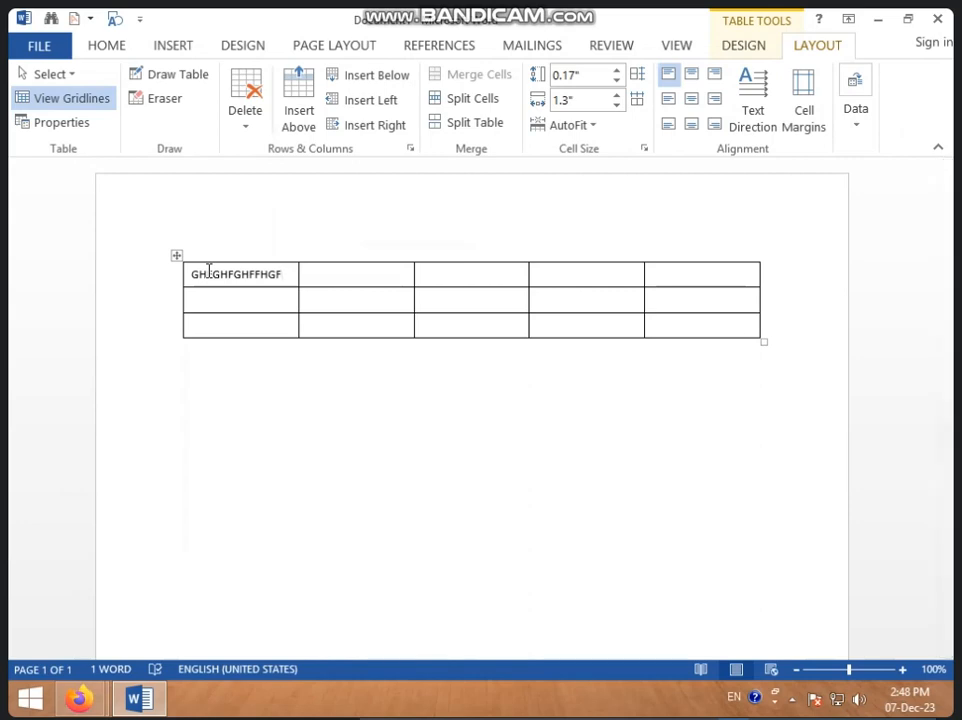
# - Set the table's default cell margins to 0.11" on the left and 0.13" on the right
pyautogui.click(820, 113)
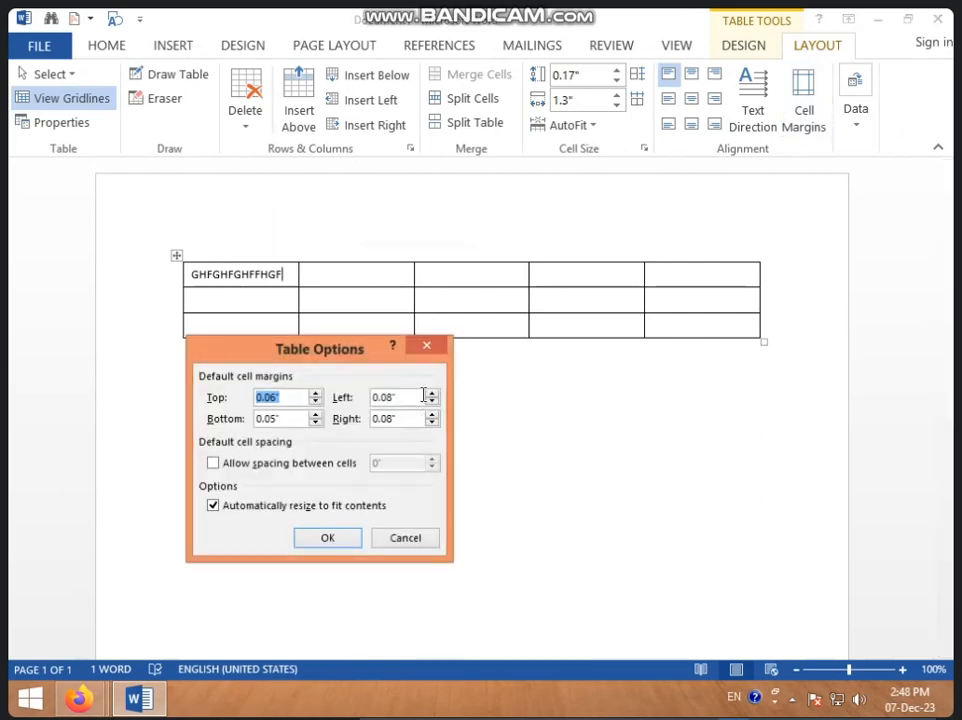
pyautogui.click(432, 393)
pyautogui.click(432, 393)
pyautogui.click(432, 393)
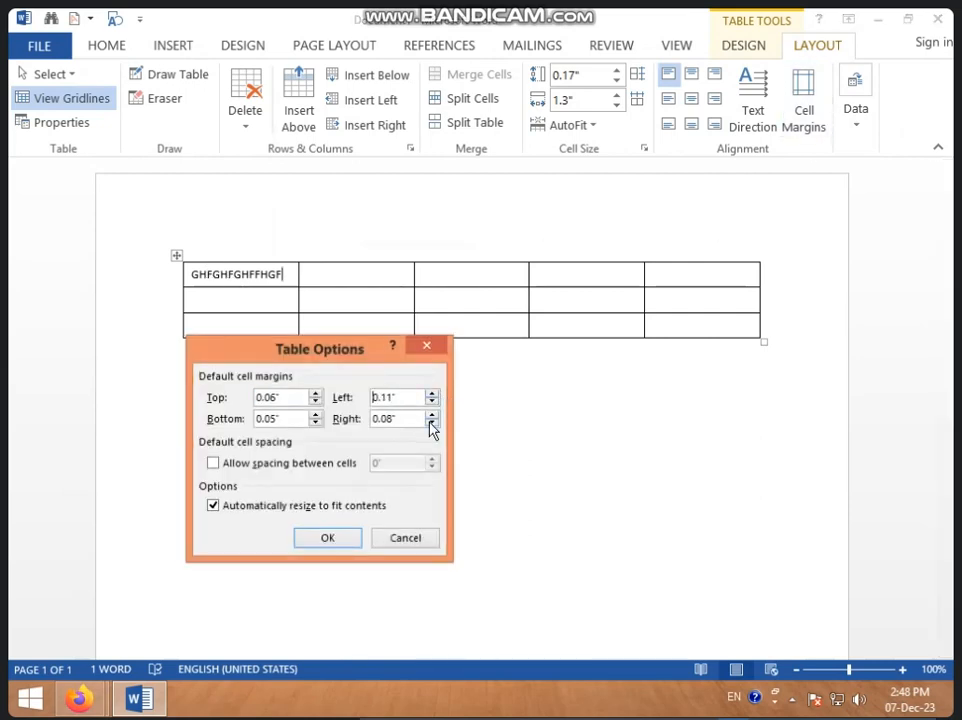
pyautogui.click(432, 414)
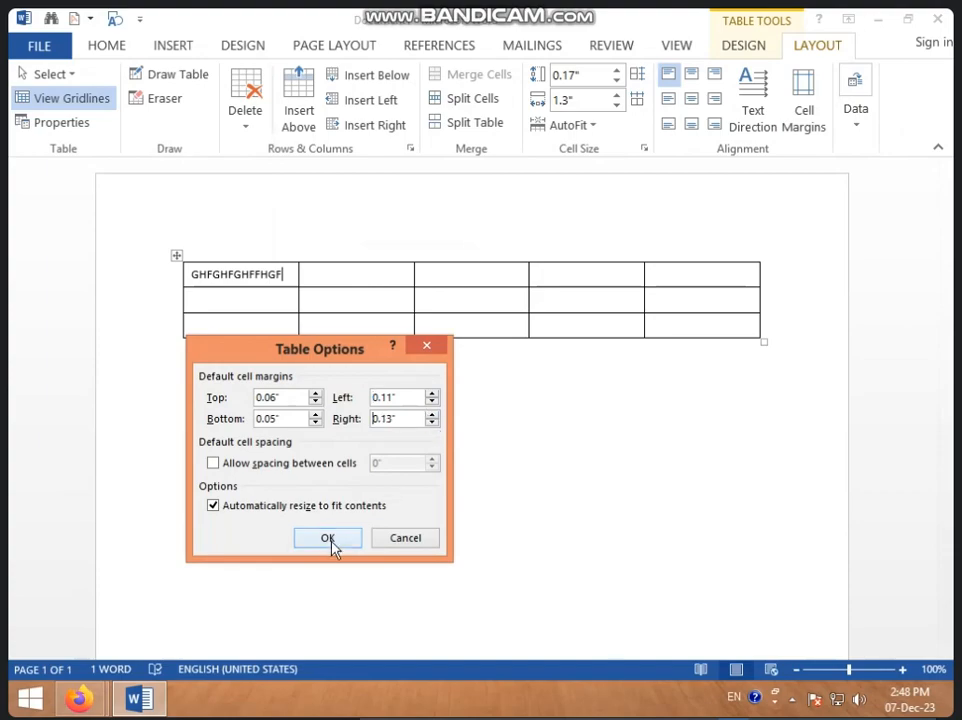